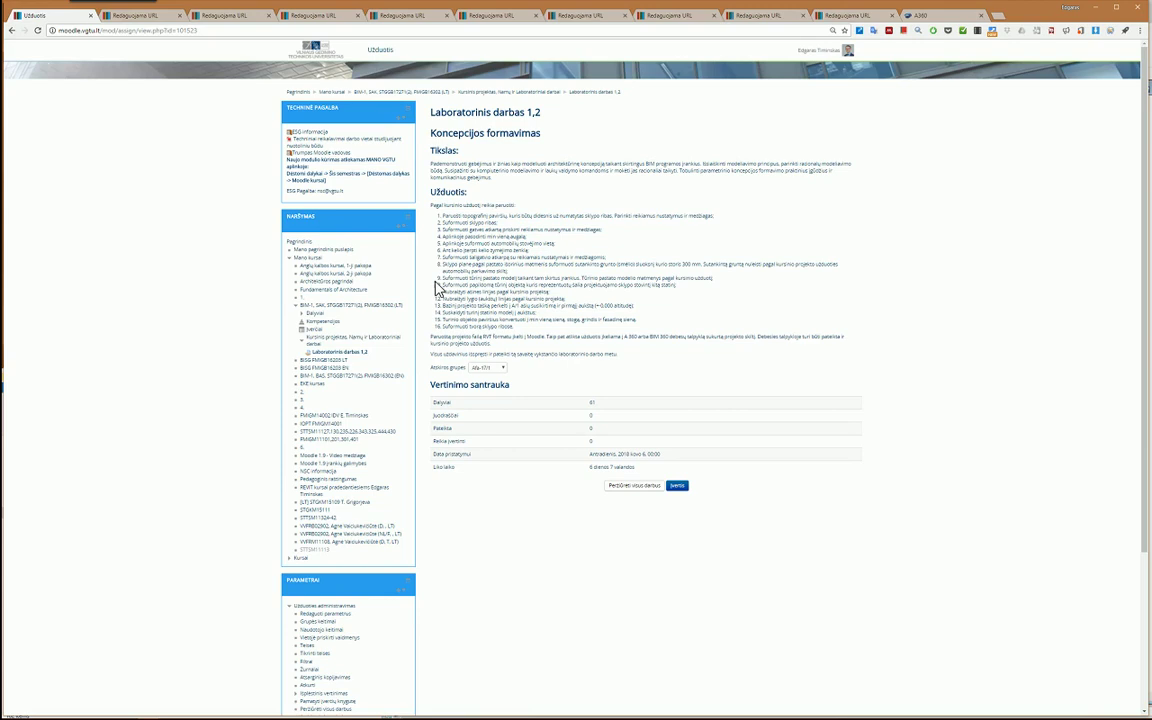
Step: Highlight task 7 in the Moodle assignment list and bring the Revit site project forward
triple_click(478, 258)
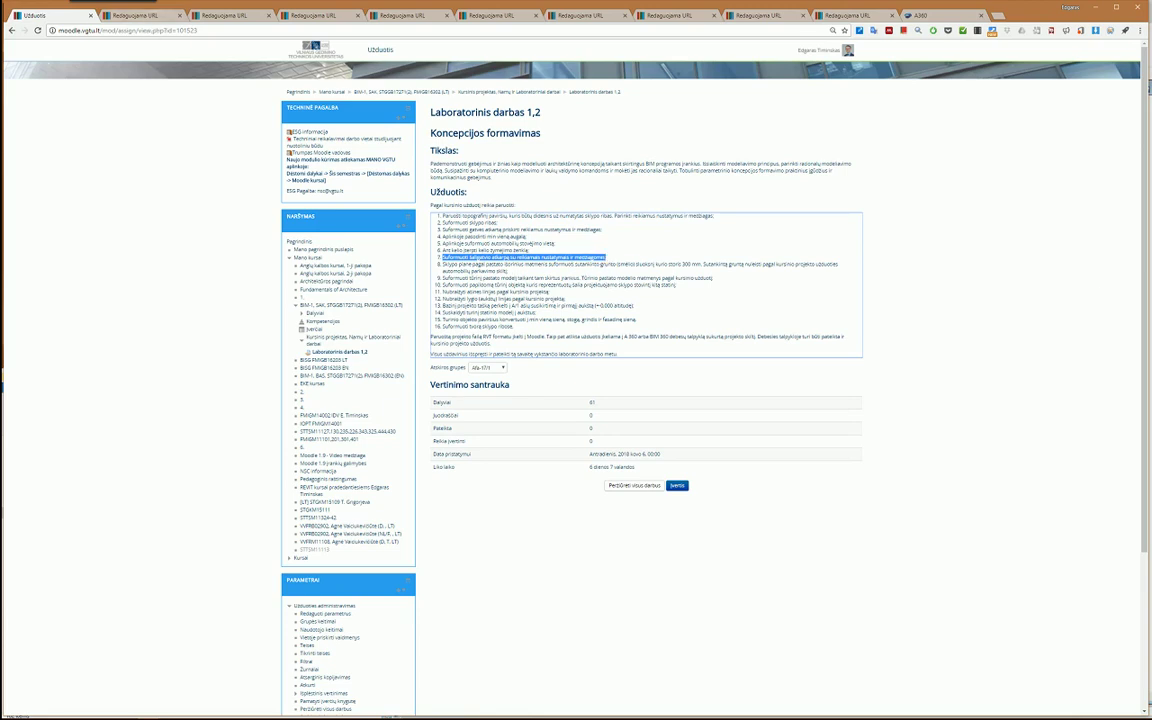
key(alt+Tab)
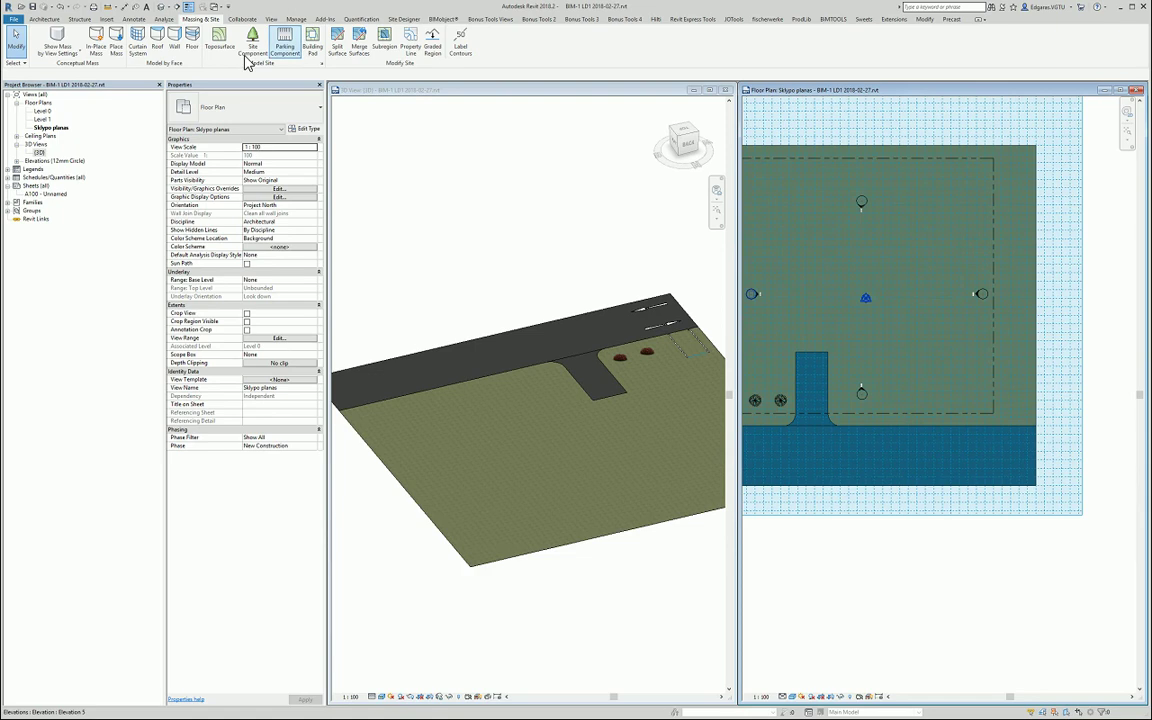
Step: Start a new topography subregion sketch and open the Material Browser for its material
click(383, 40)
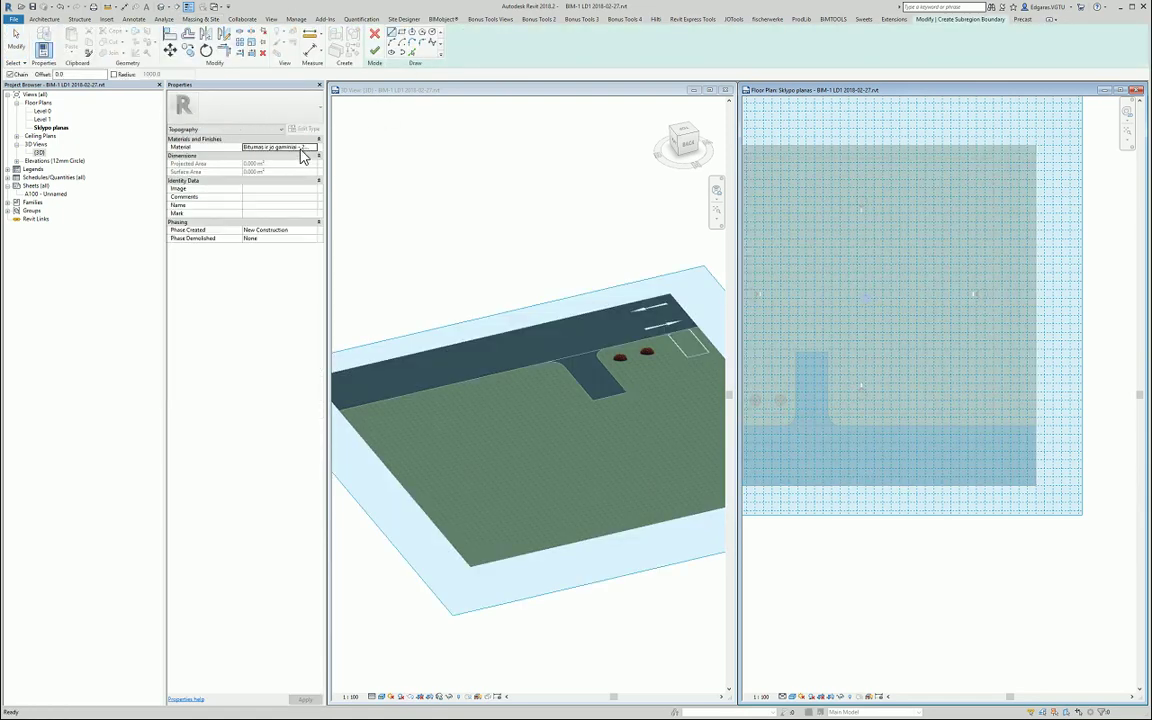
click(316, 148)
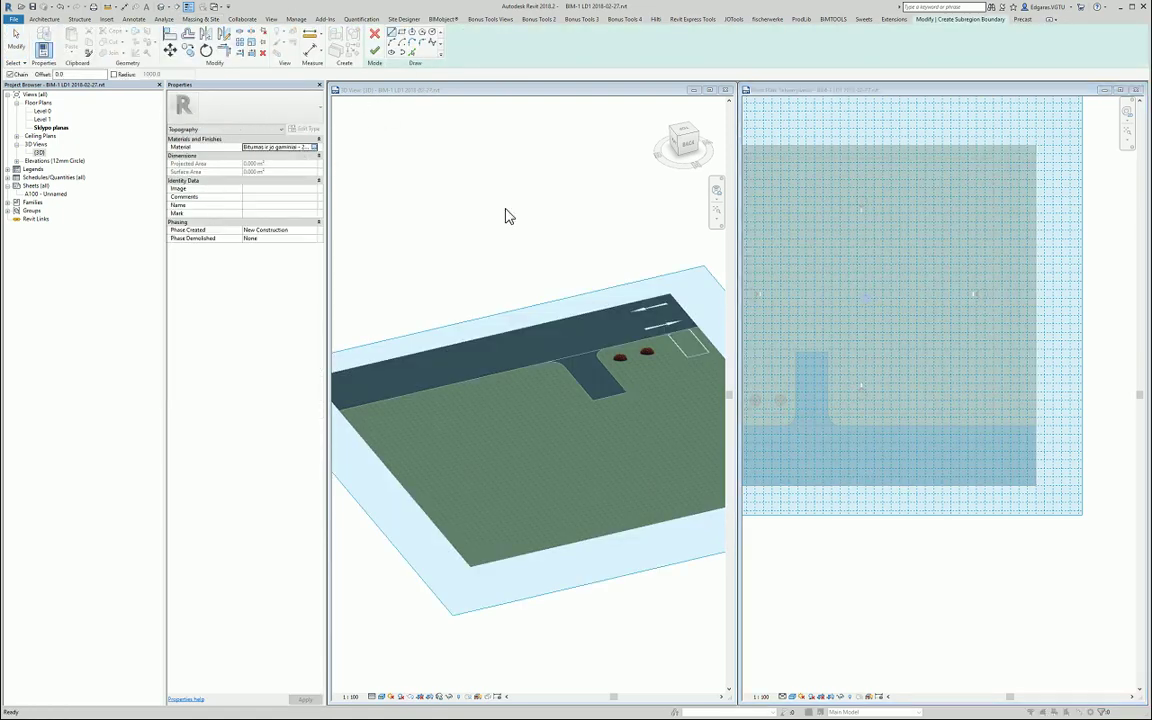
scroll(357, 211, up, 1)
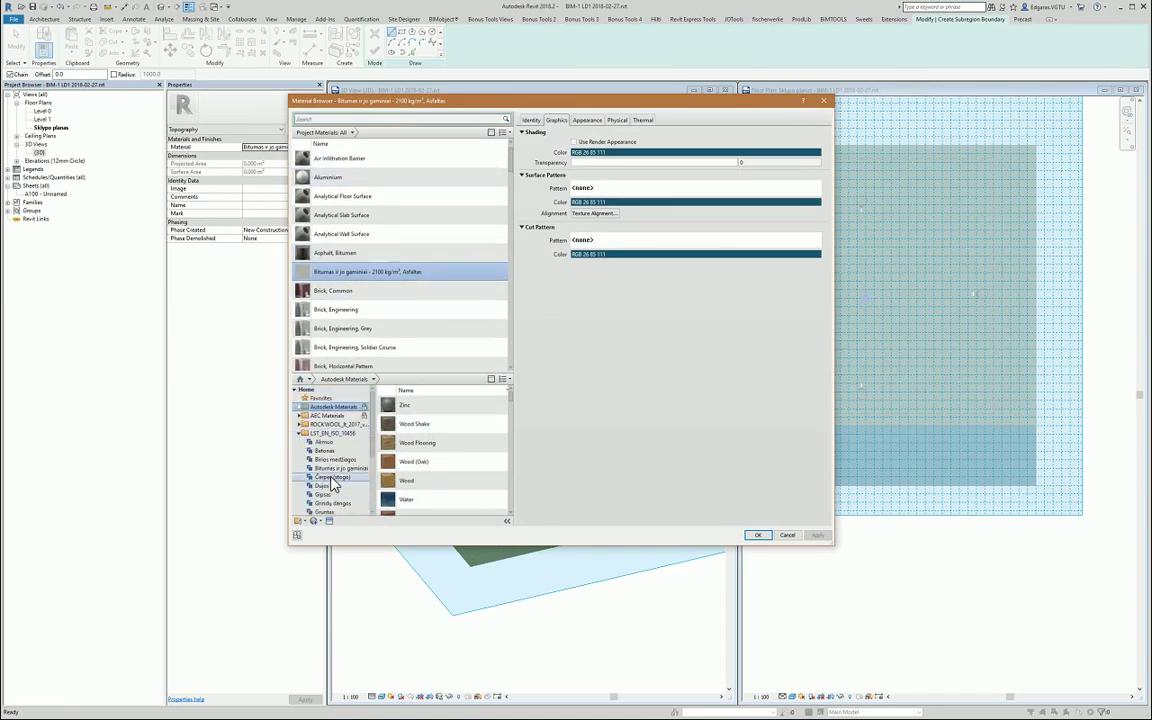
Step: Browse the Betonas concrete and Akmuo stone material libraries for a paving material
click(325, 450)
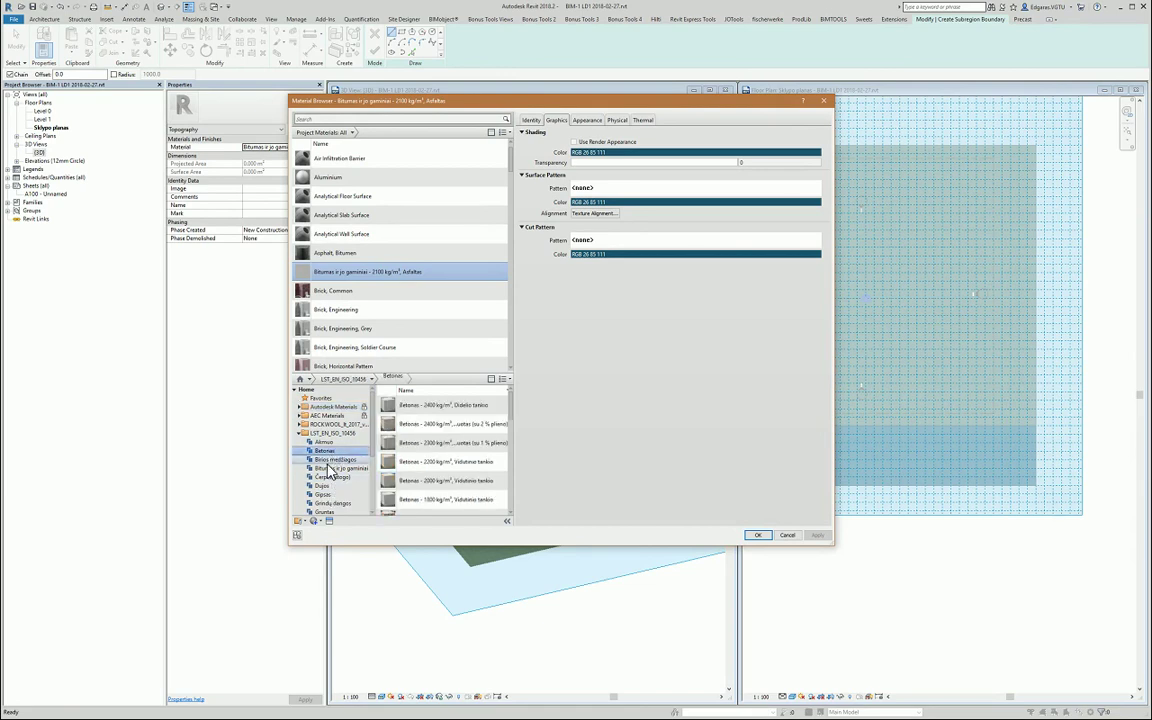
scroll(333, 500, down, 2)
scroll(333, 505, down, 2)
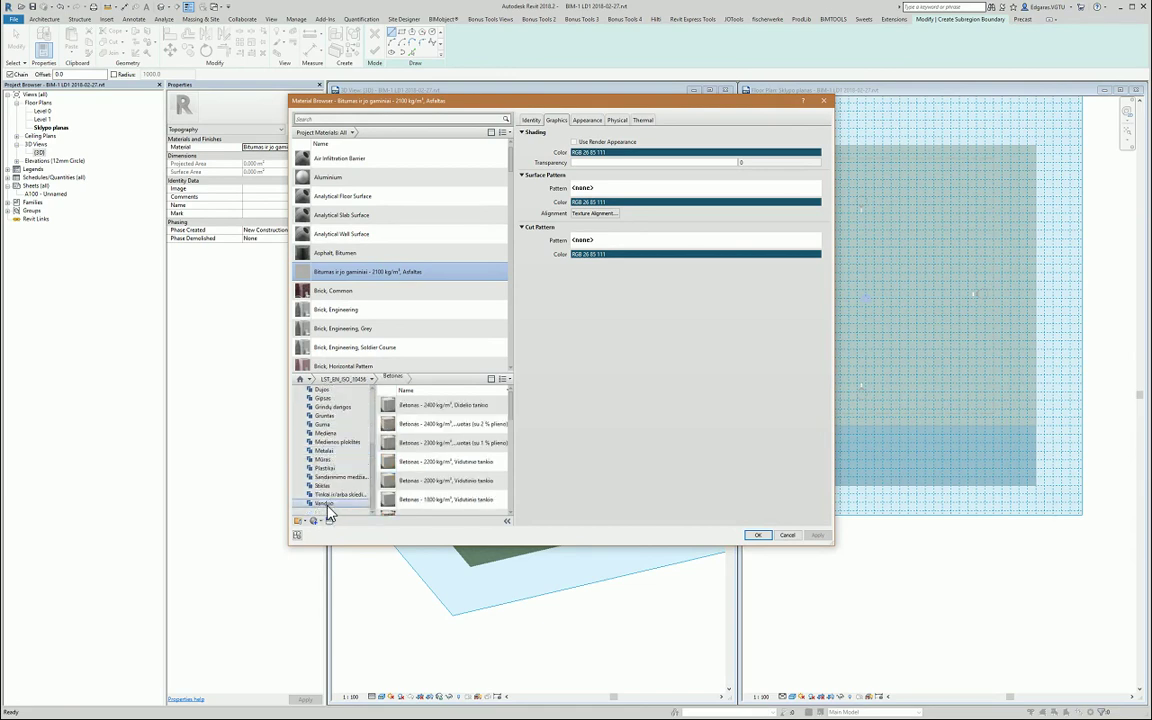
scroll(333, 453, up, 1)
scroll(335, 452, up, 1)
scroll(337, 452, up, 2)
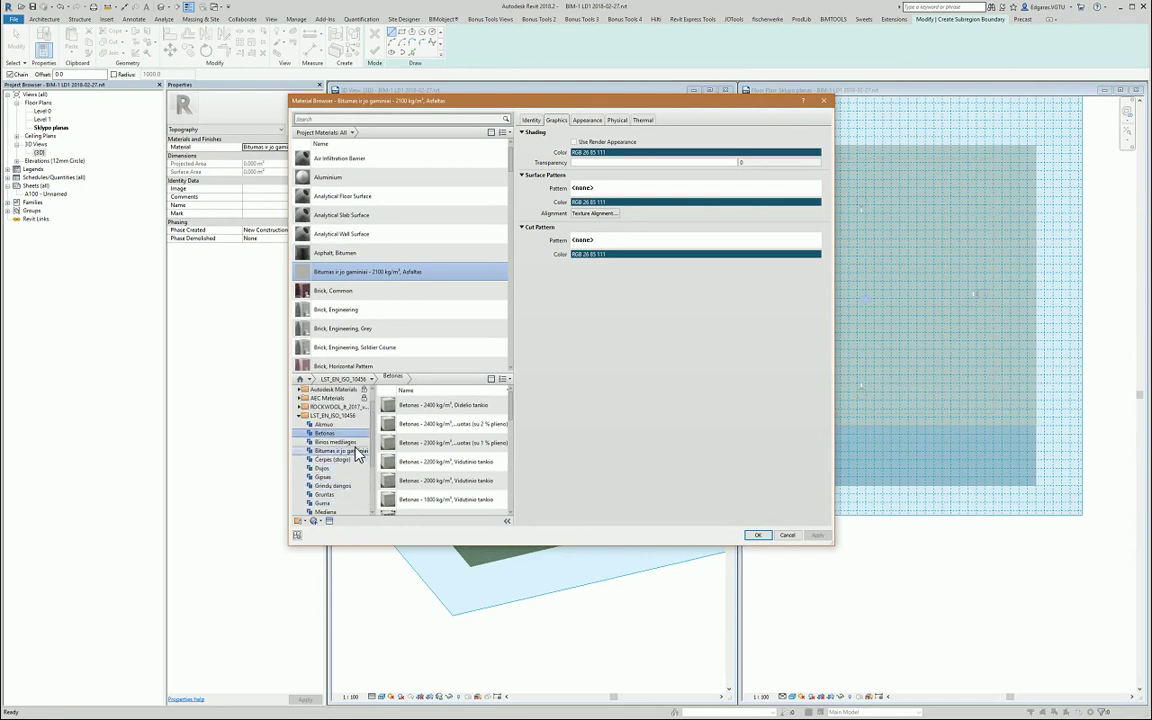
click(324, 424)
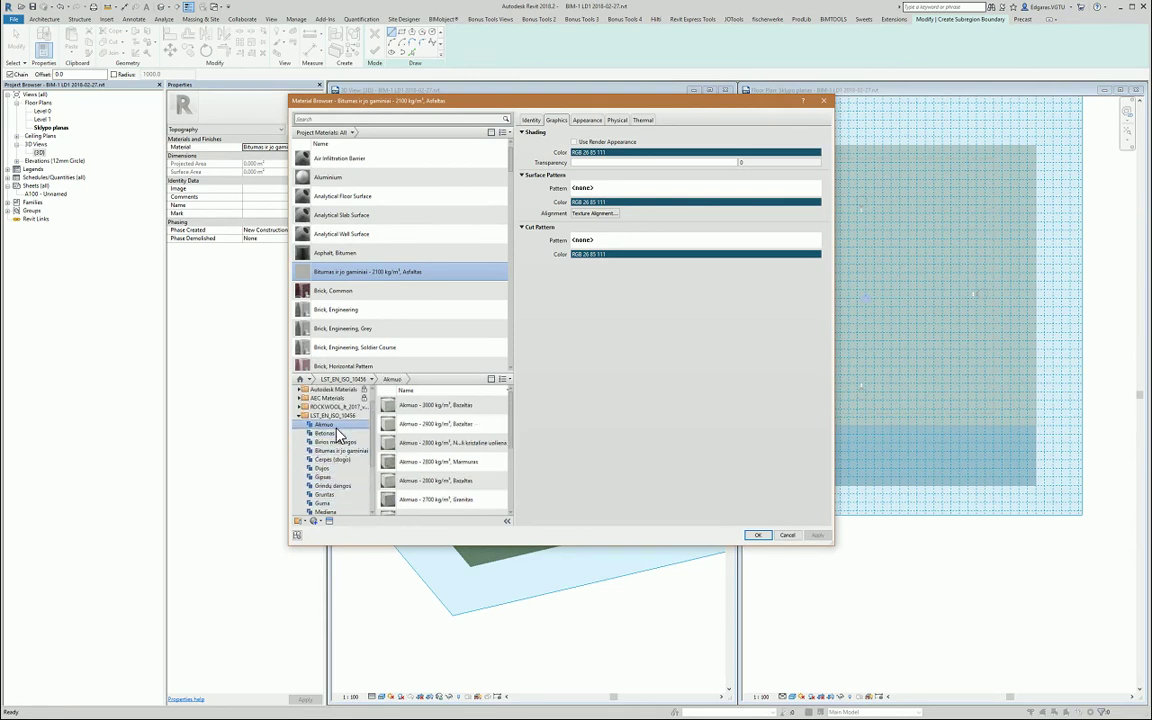
scroll(445, 490, down, 2)
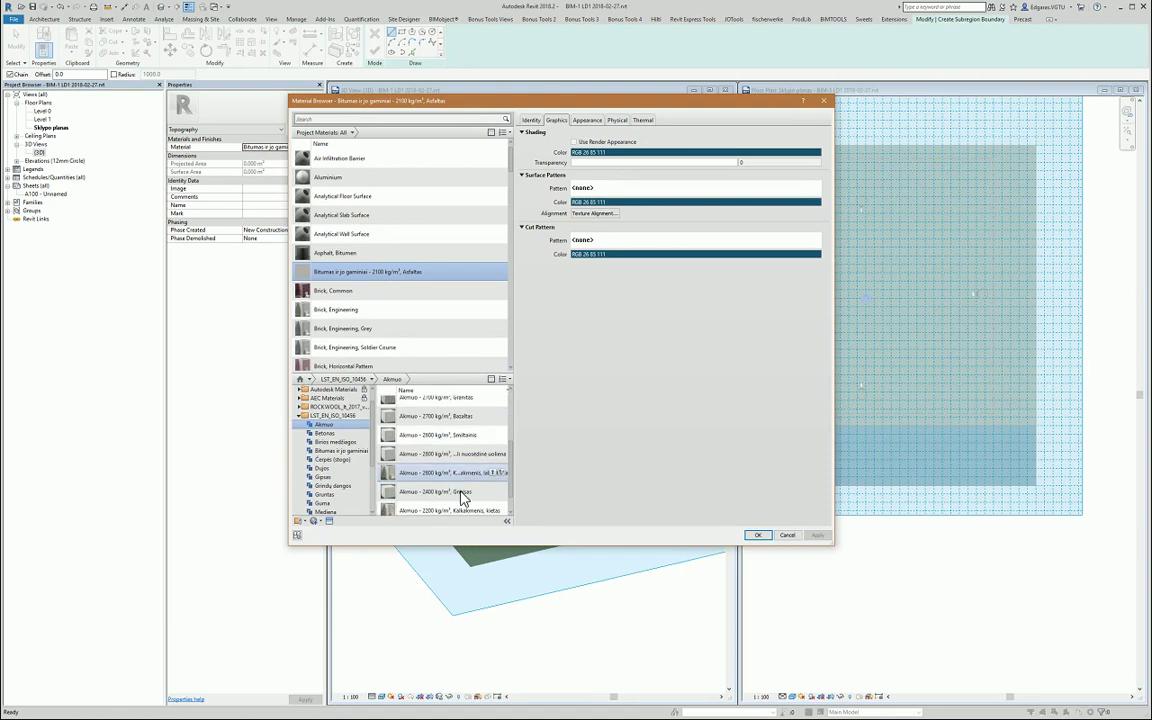
scroll(446, 505, down, 2)
scroll(455, 460, up, 1)
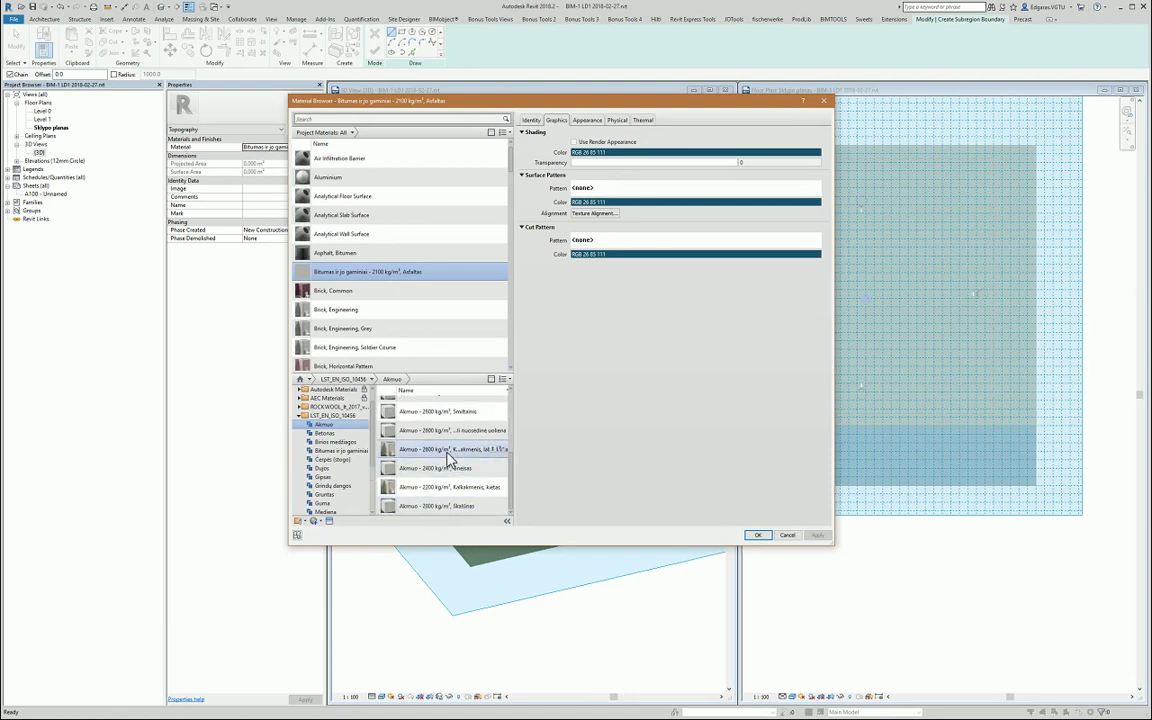
scroll(452, 460, up, 2)
scroll(449, 459, up, 1)
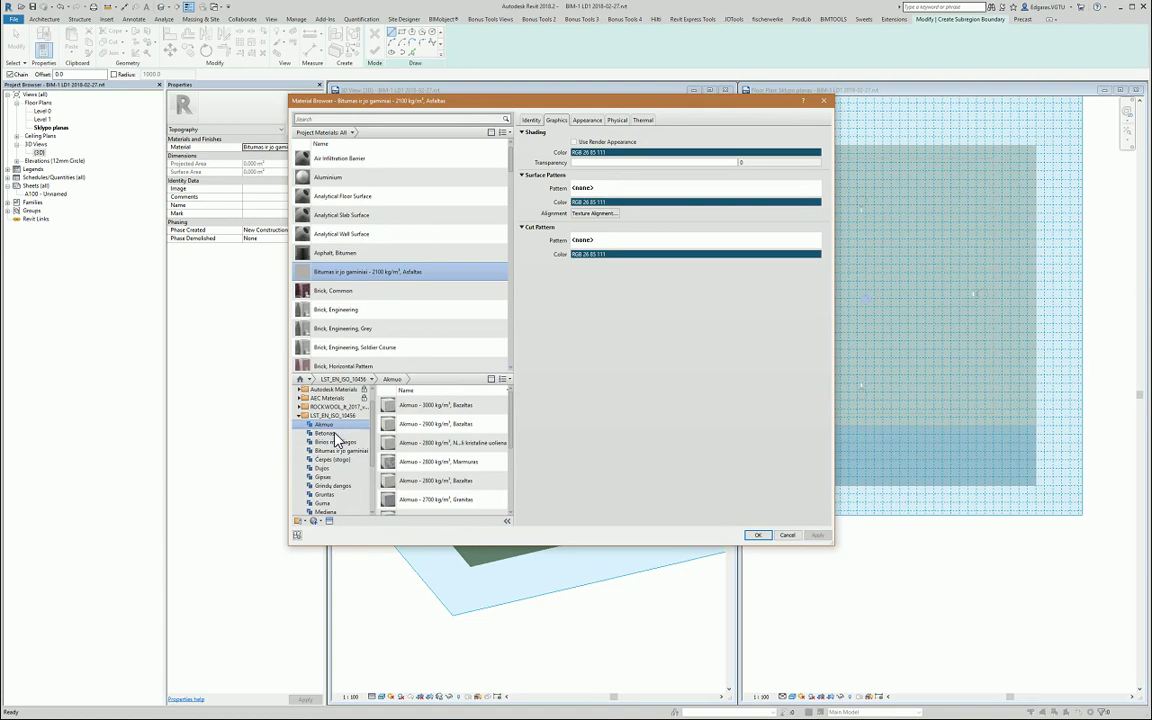
Step: Inspect a textile Grindų dangos floor-covering material's appearance settings
click(342, 487)
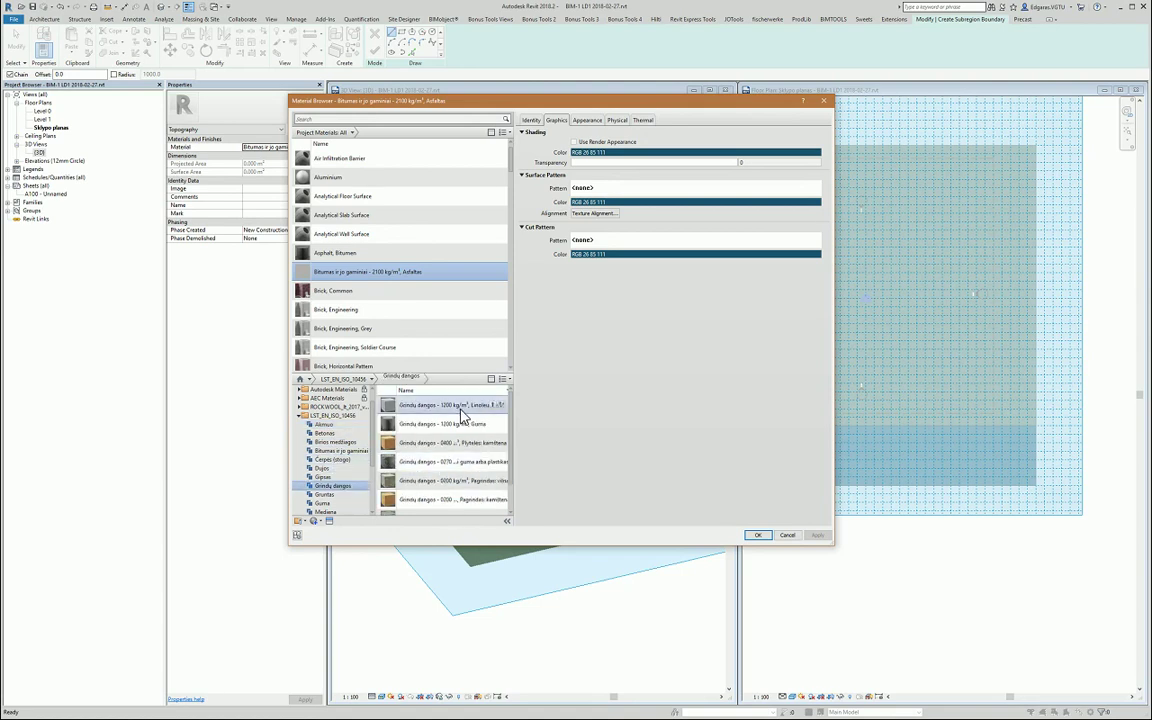
scroll(450, 450, down, 2)
click(433, 488)
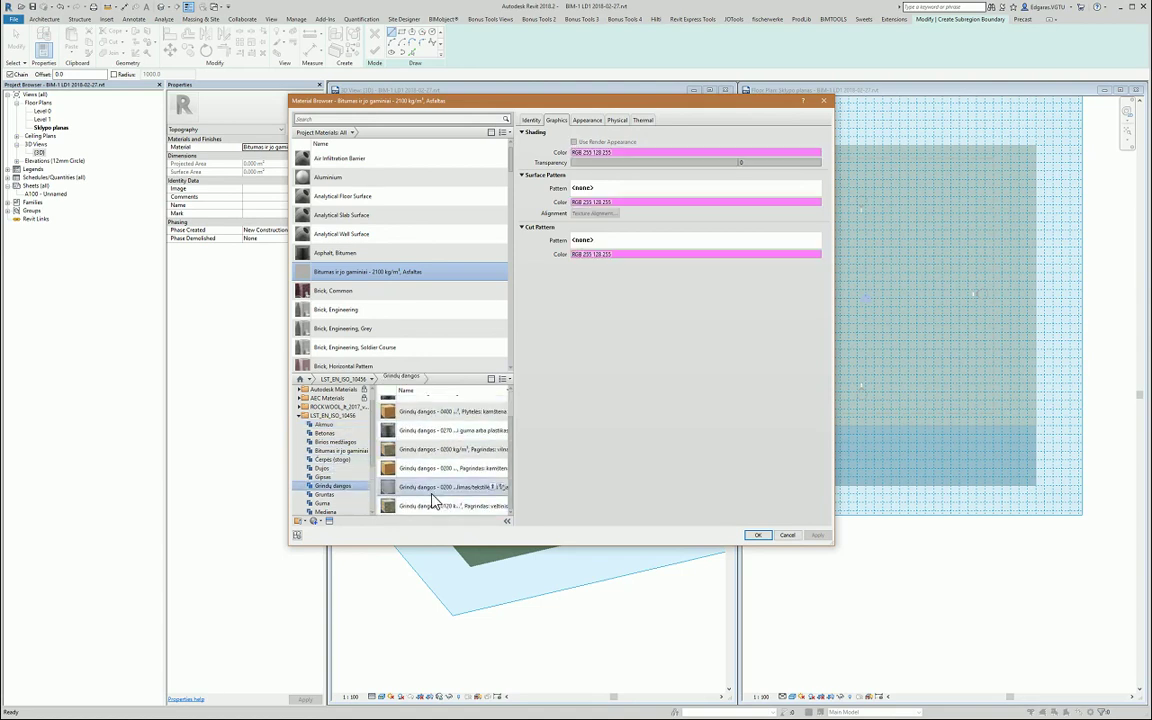
click(587, 120)
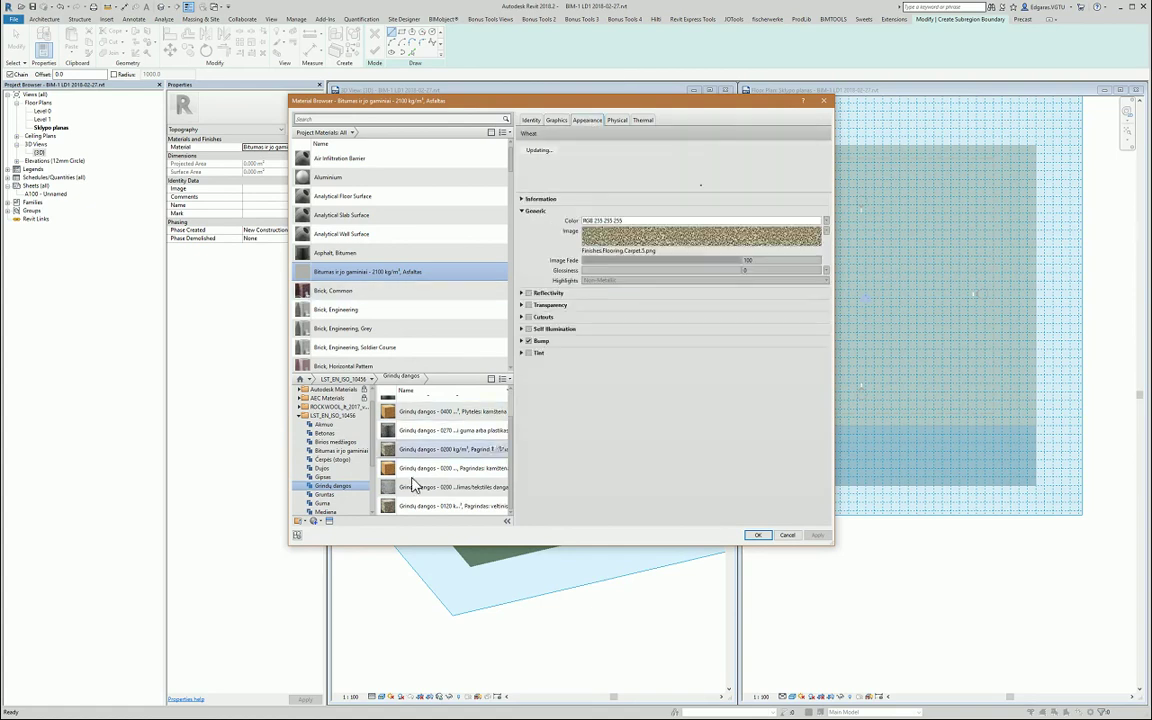
Step: Check the Bitumas ir jo gaminiai and Birios medžiagos libraries, then return to the Akmuo stone materials
click(338, 451)
click(339, 442)
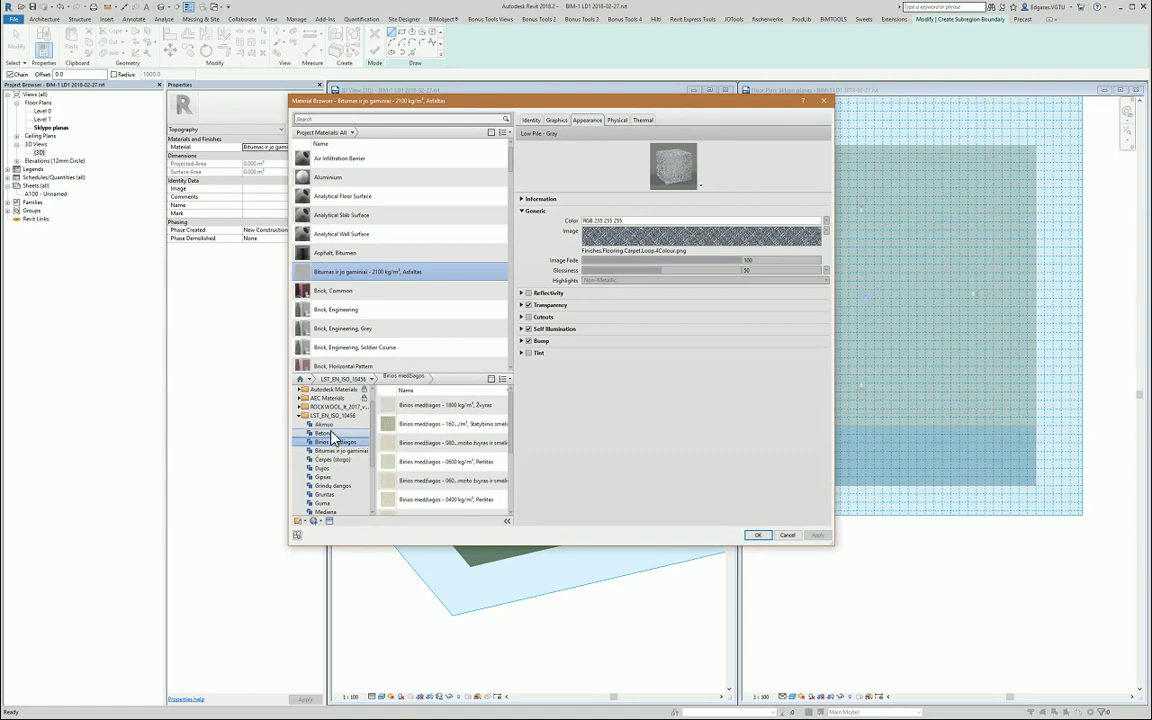
click(338, 425)
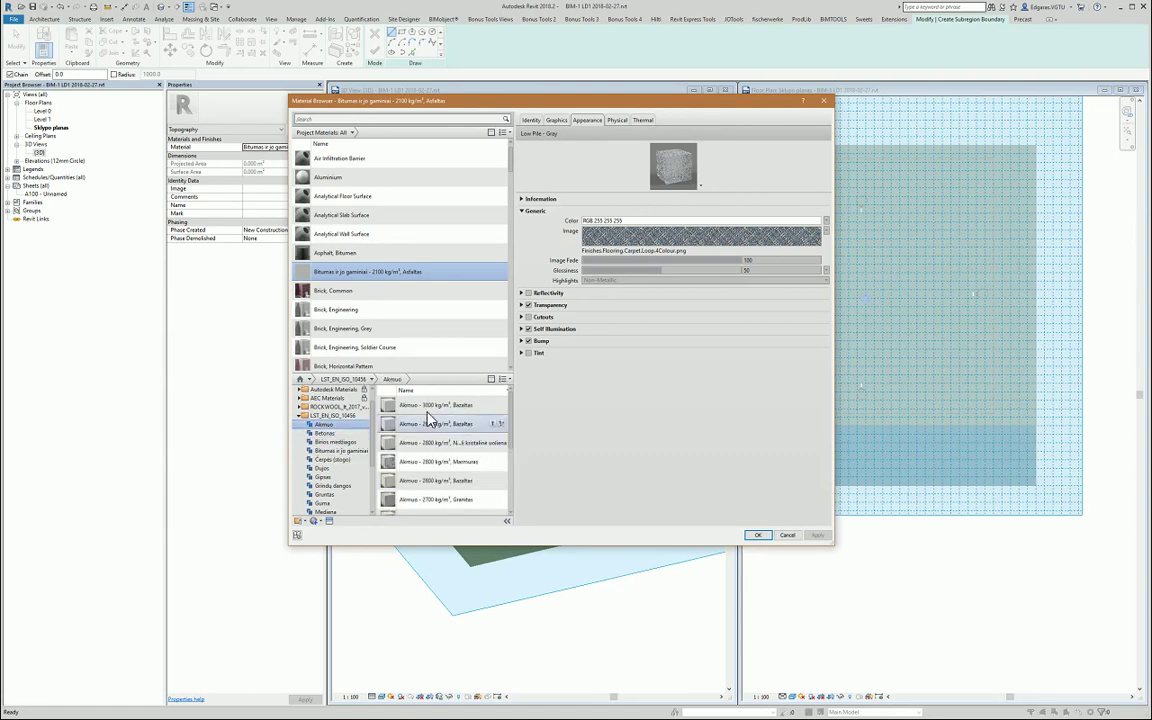
scroll(422, 470, down, 1)
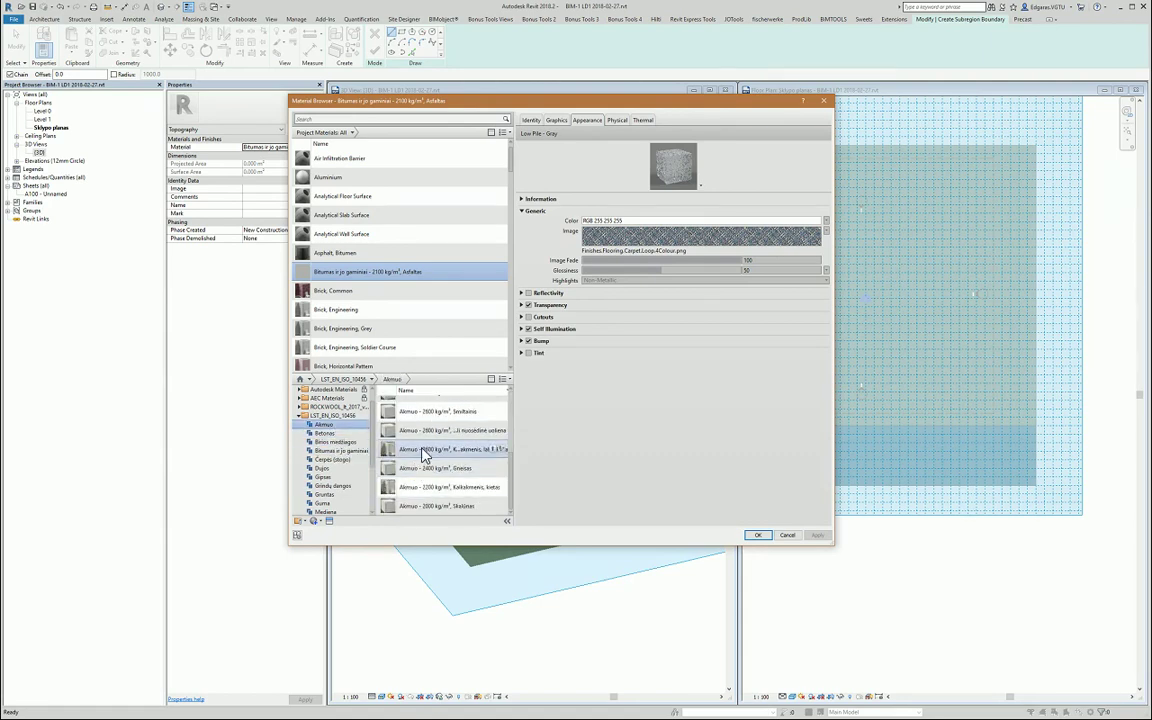
scroll(399, 303, down, 1)
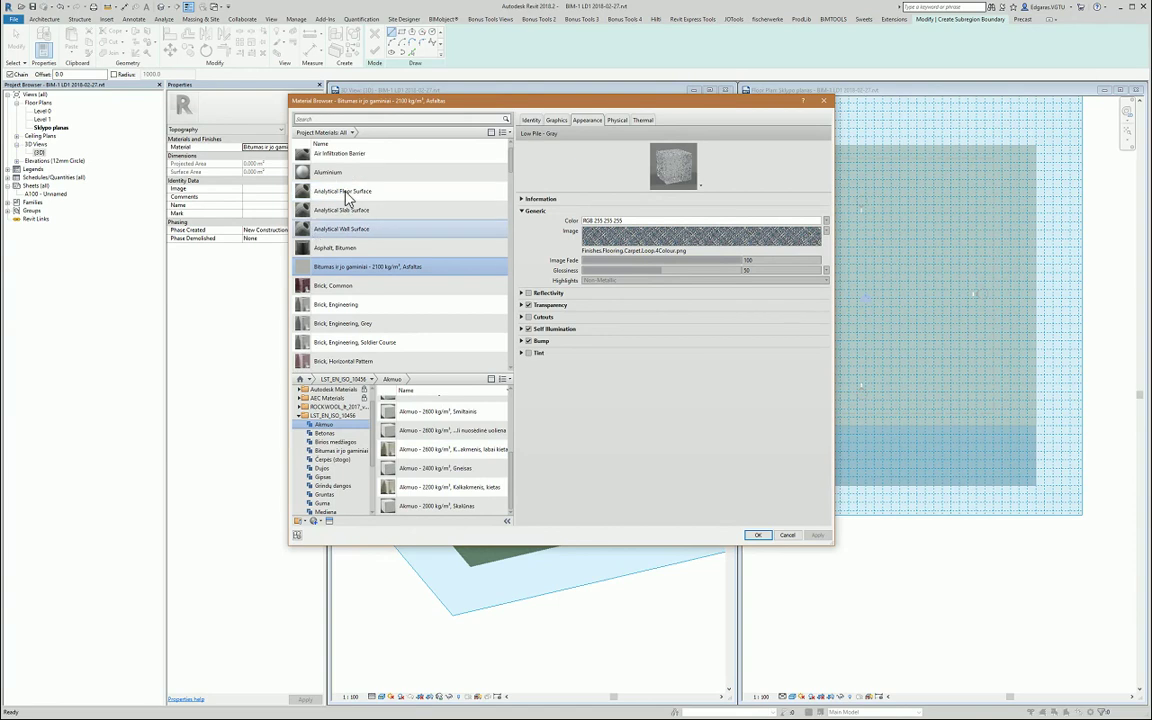
scroll(318, 185, up, 1)
Step: Review the Asphalt, Bitumen material's Identity details, then search materials for 'pavment', which finds nothing
click(334, 121)
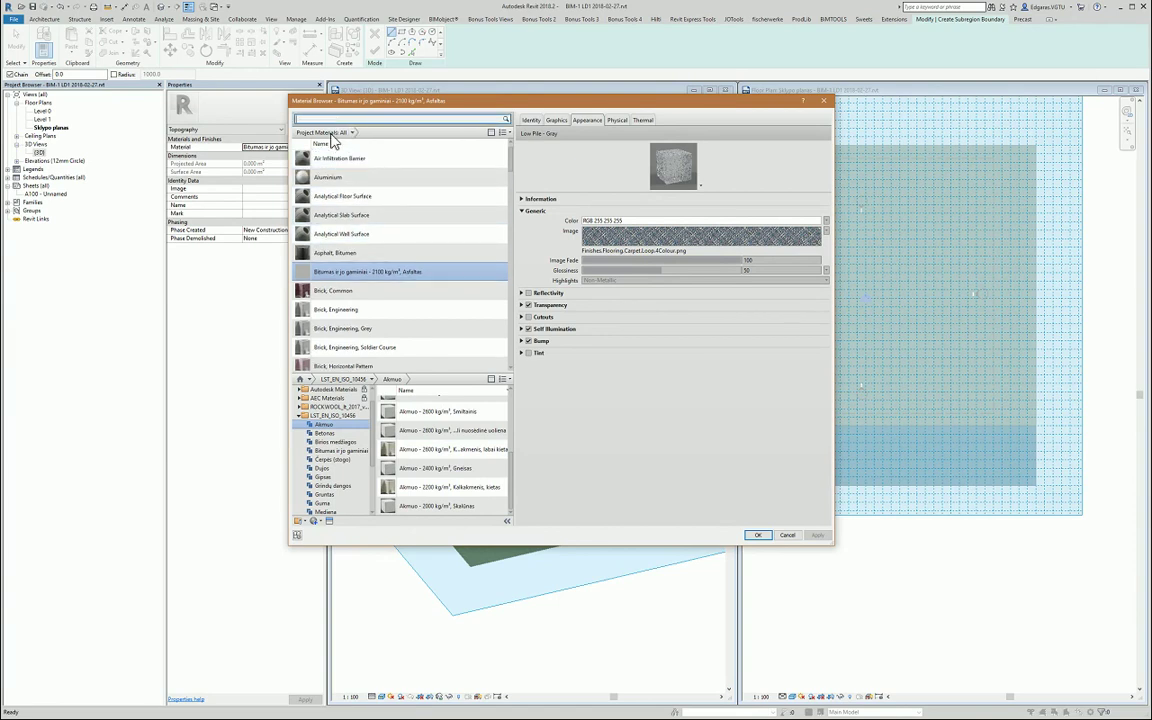
click(396, 252)
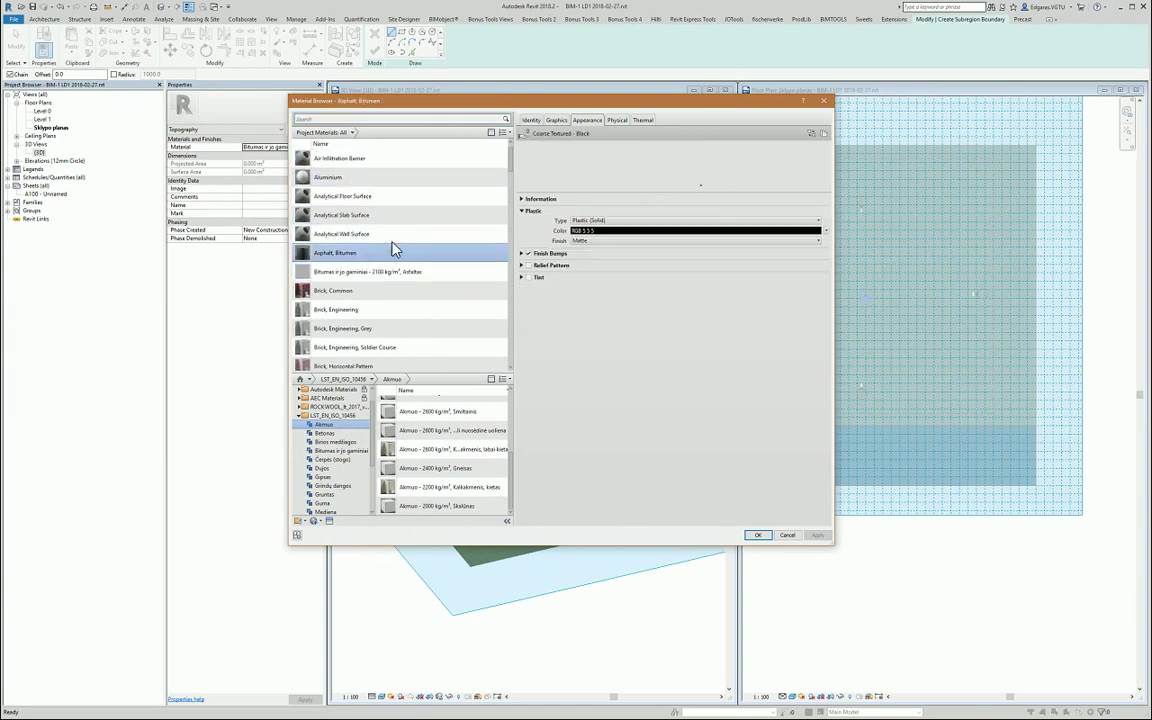
click(529, 121)
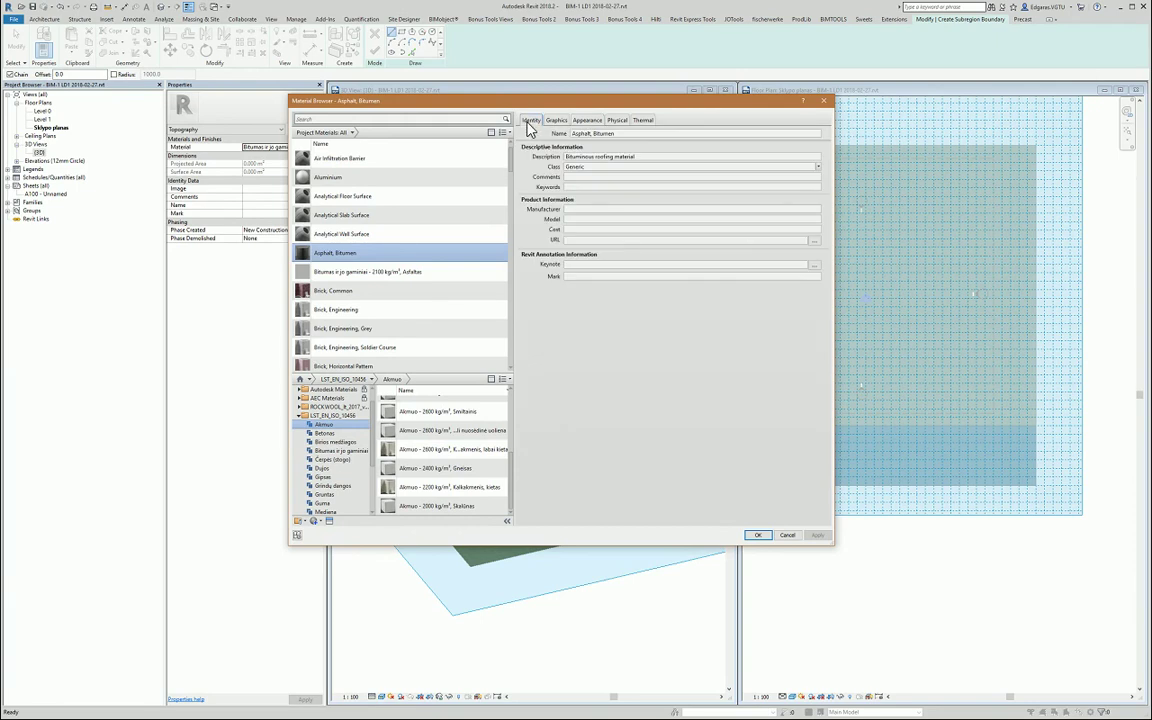
click(336, 119)
text(pavment)
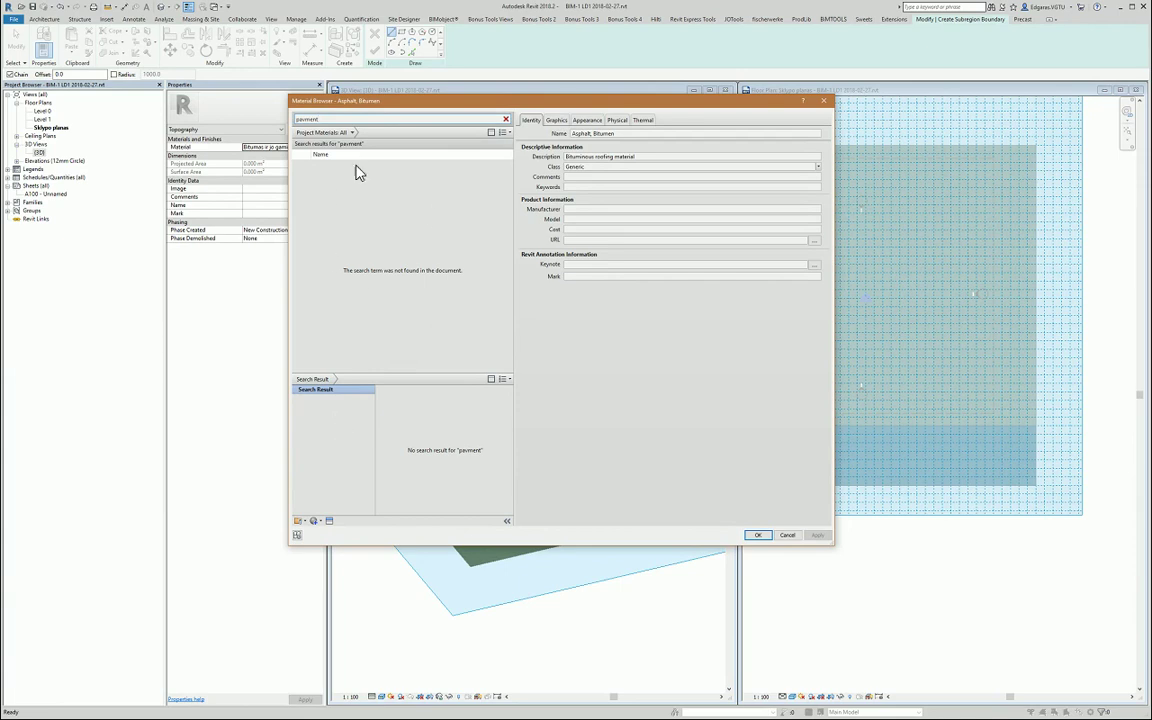
click(321, 120)
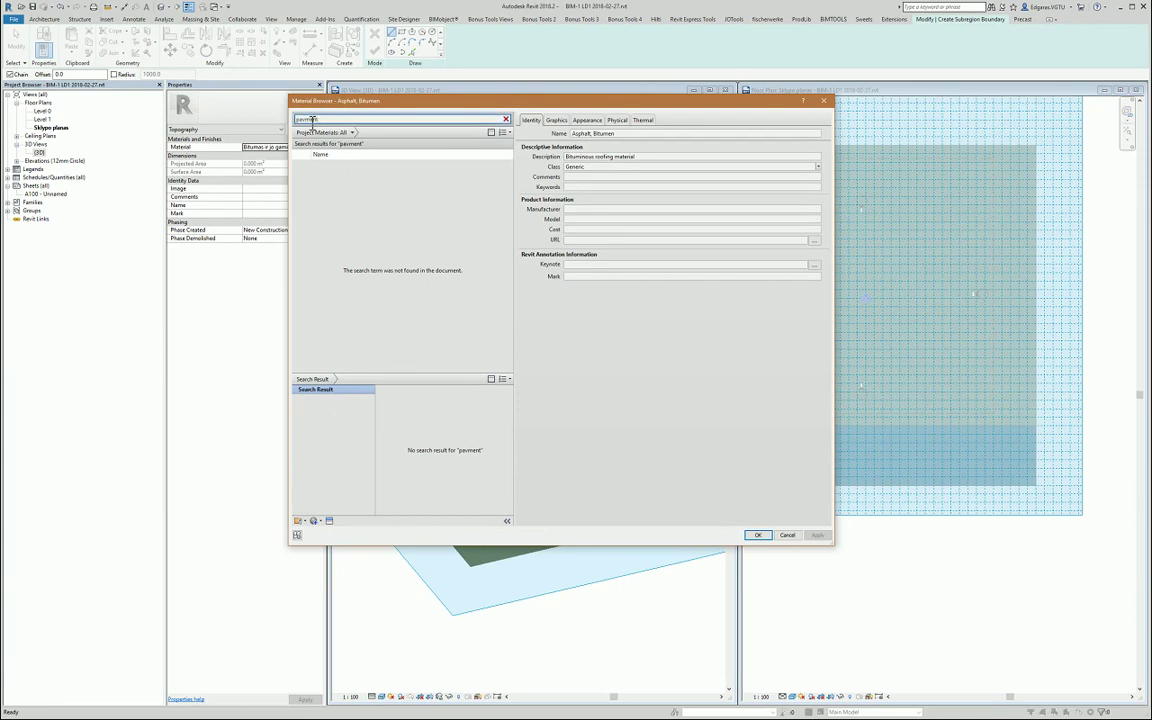
drag(313, 120, 406, 125)
key(BackSpace)
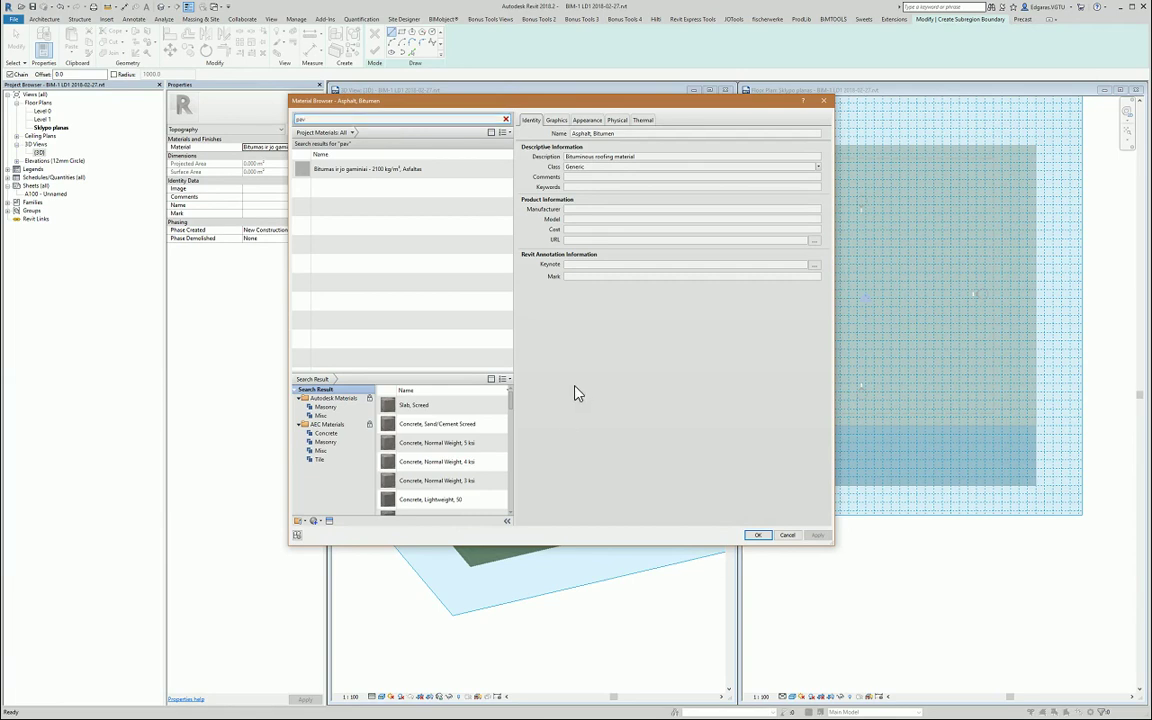
scroll(455, 470, down, 3)
scroll(461, 498, down, 3)
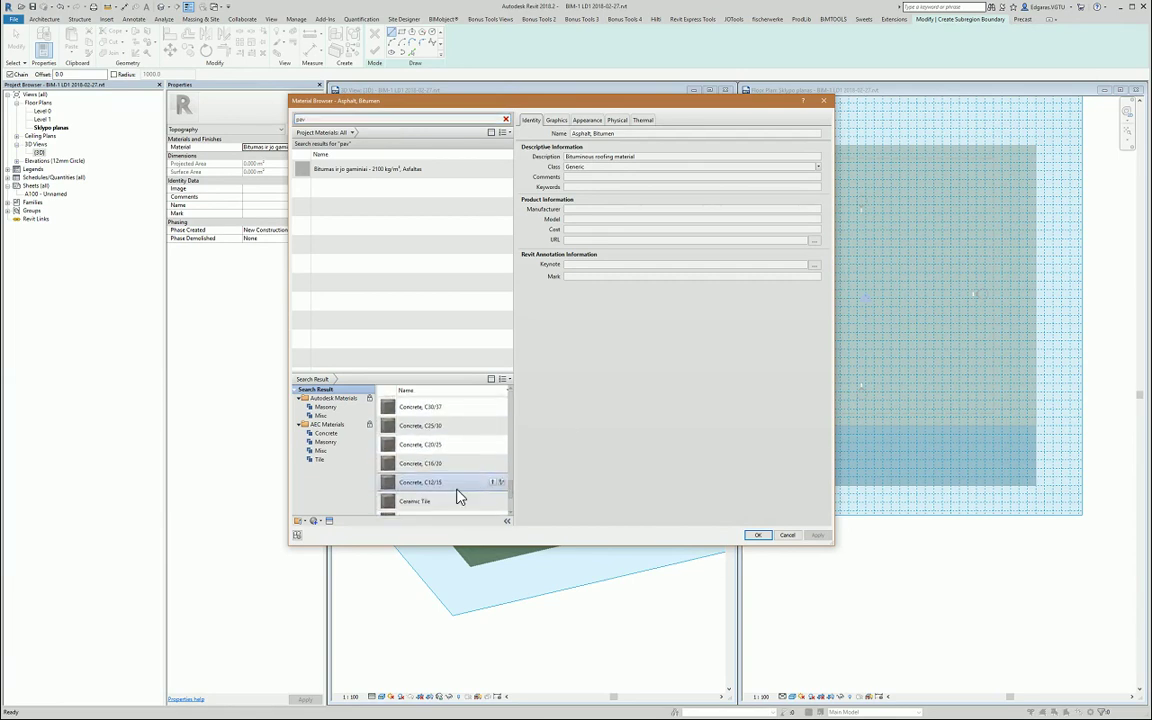
scroll(458, 492, down, 3)
click(428, 433)
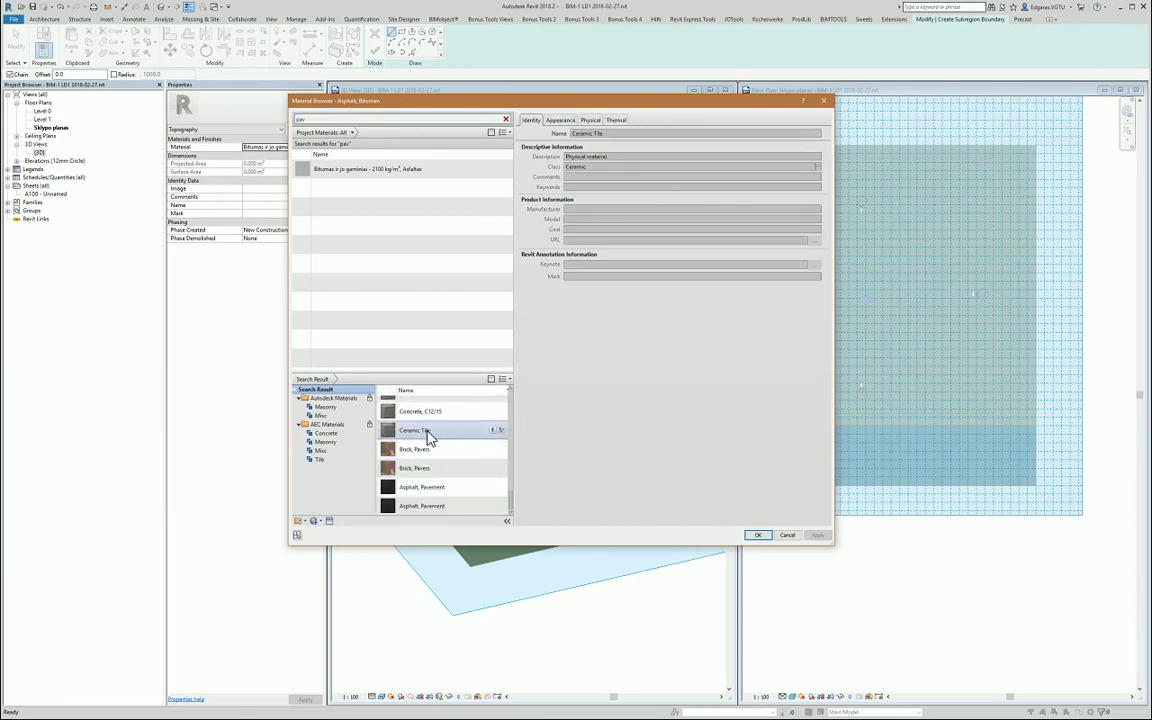
click(560, 120)
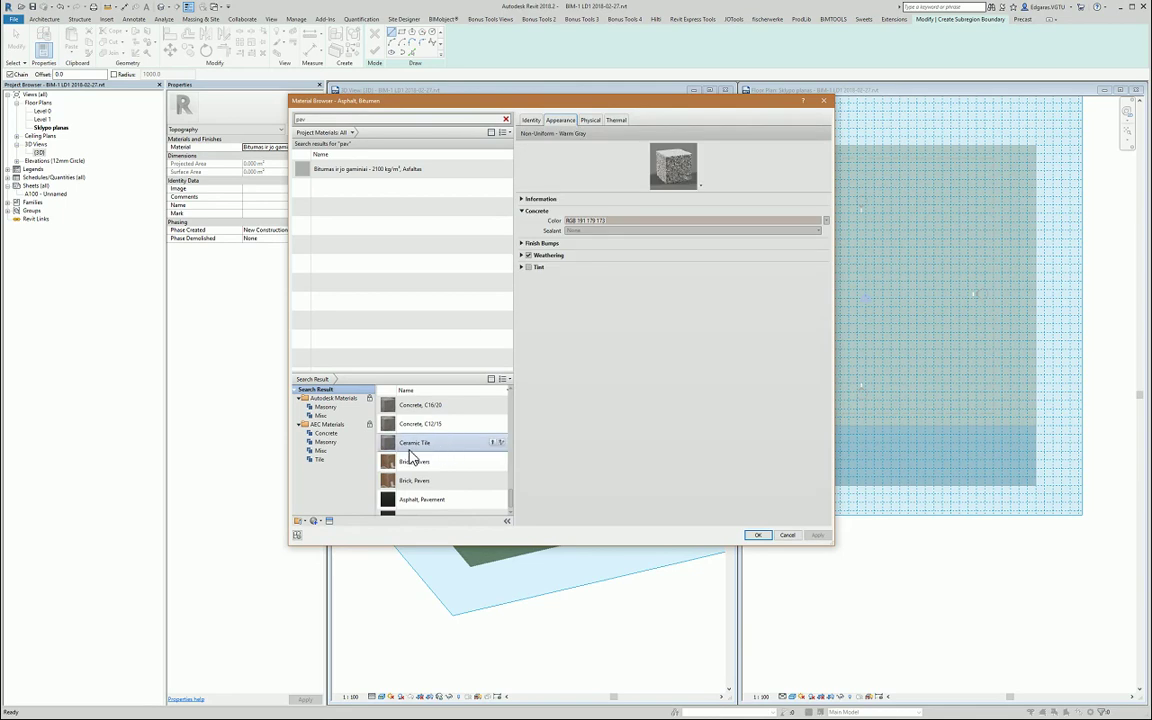
scroll(420, 466, up, 3)
scroll(420, 455, up, 3)
scroll(428, 425, up, 2)
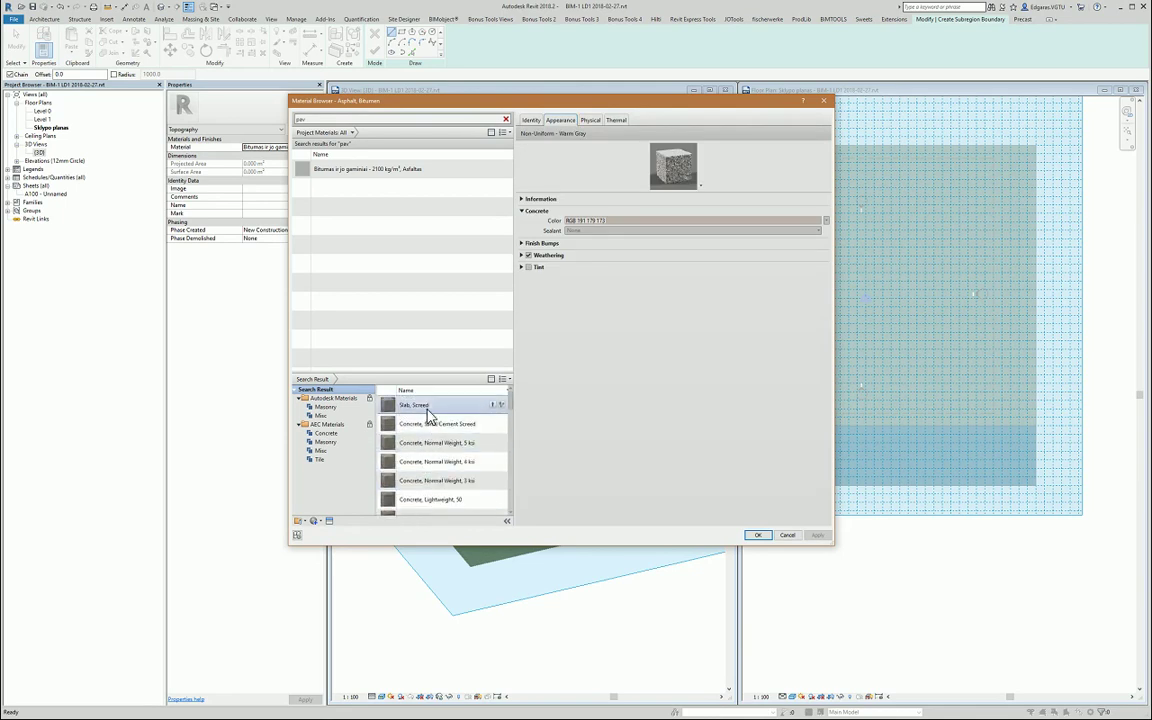
double_click(338, 119)
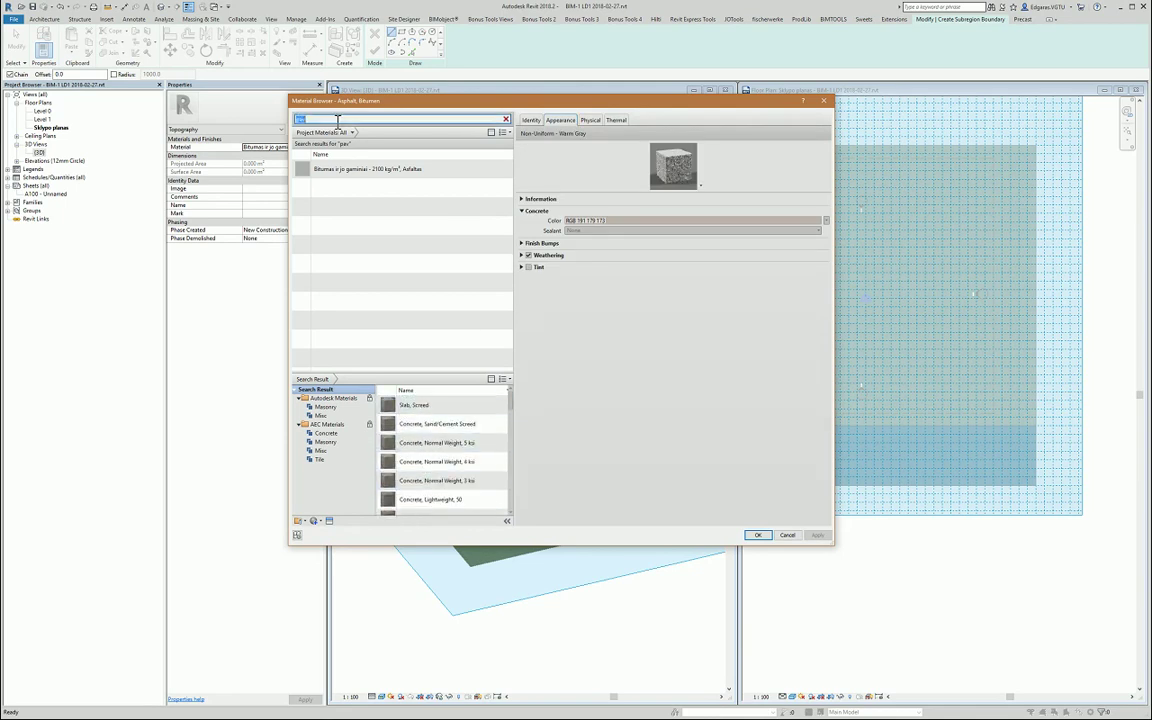
text(al)
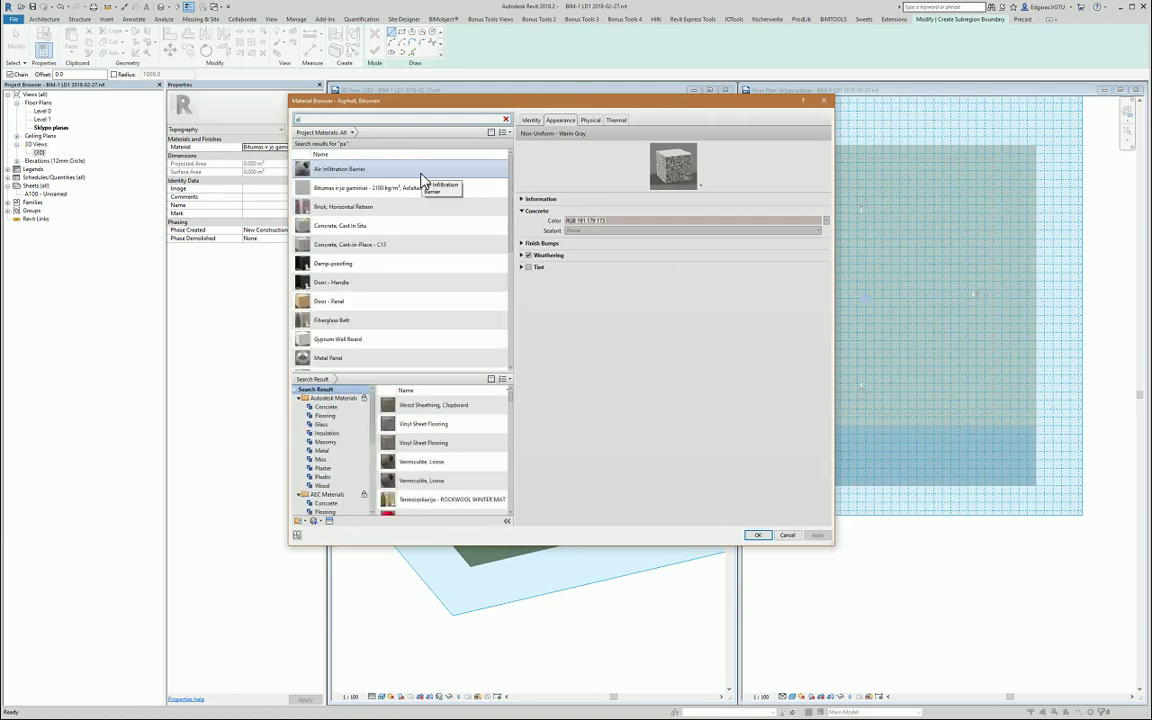
text(pavment)
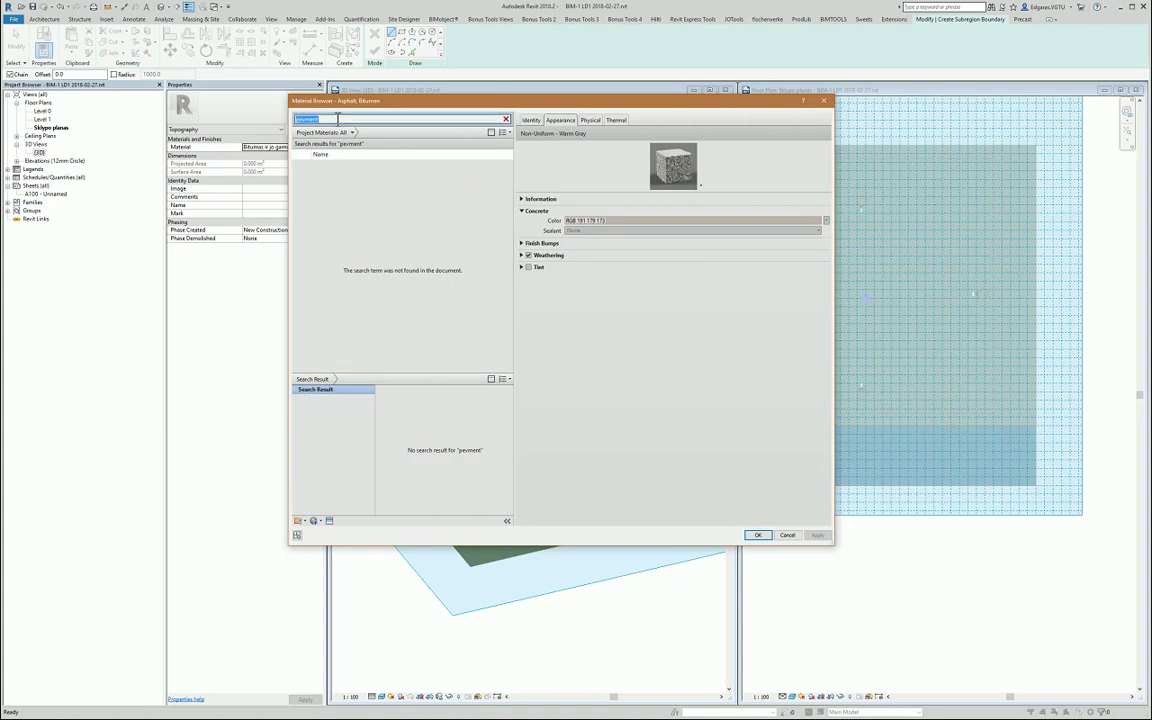
key(BackSpace)
key(BackSpace)
key(BackSpace)
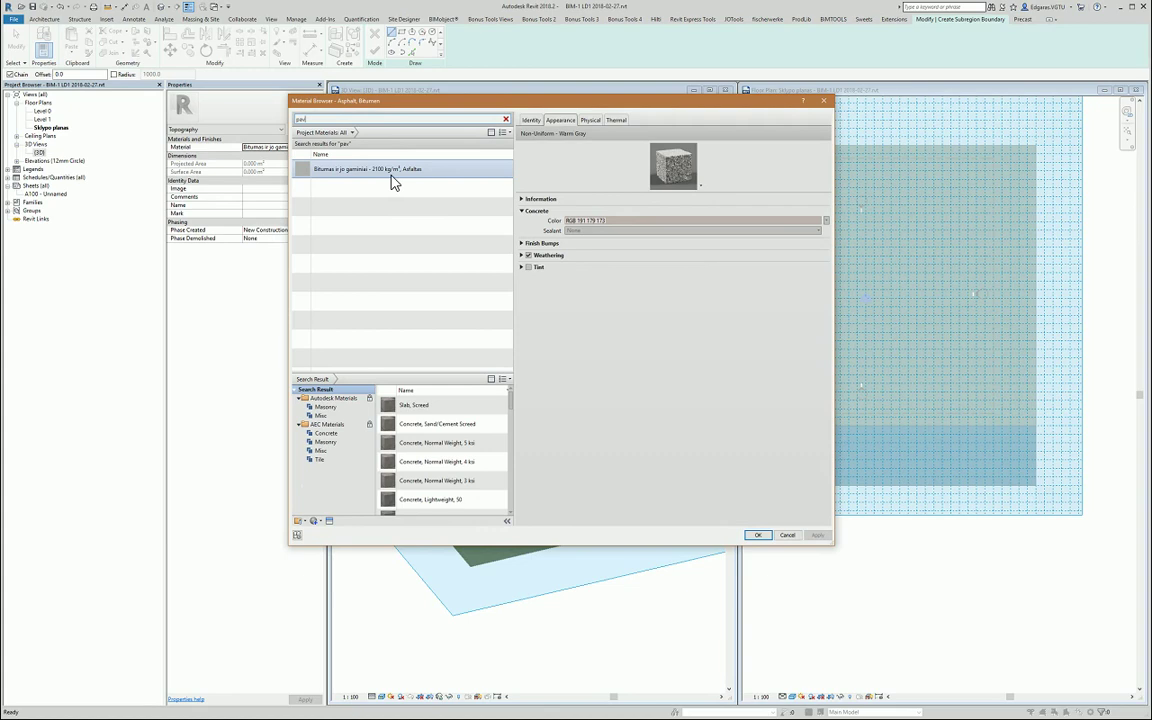
scroll(460, 490, down, 1)
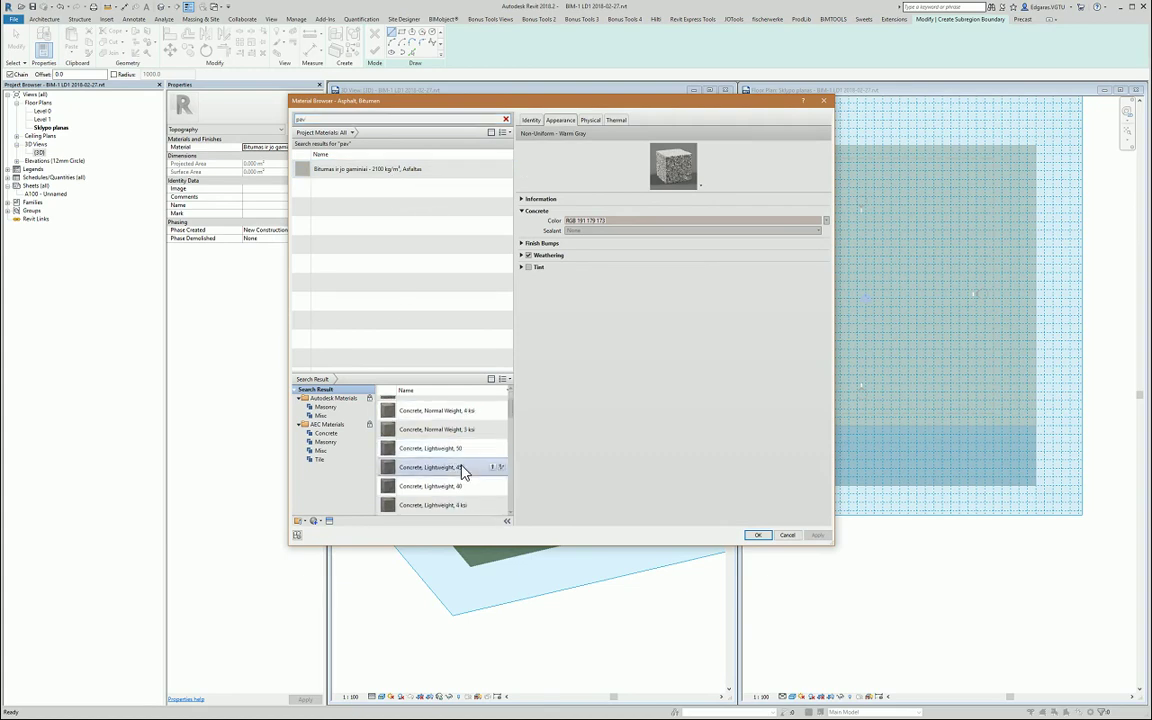
scroll(460, 485, down, 1)
scroll(463, 475, down, 1)
scroll(466, 469, down, 2)
scroll(460, 470, down, 2)
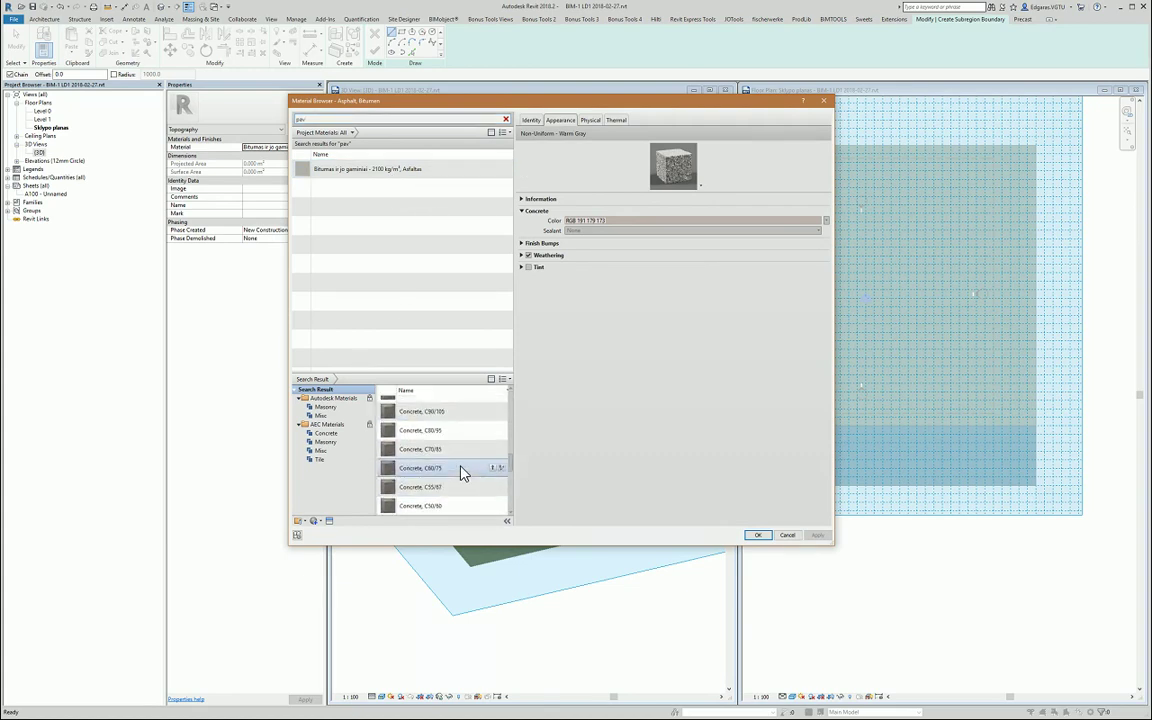
scroll(460, 470, down, 2)
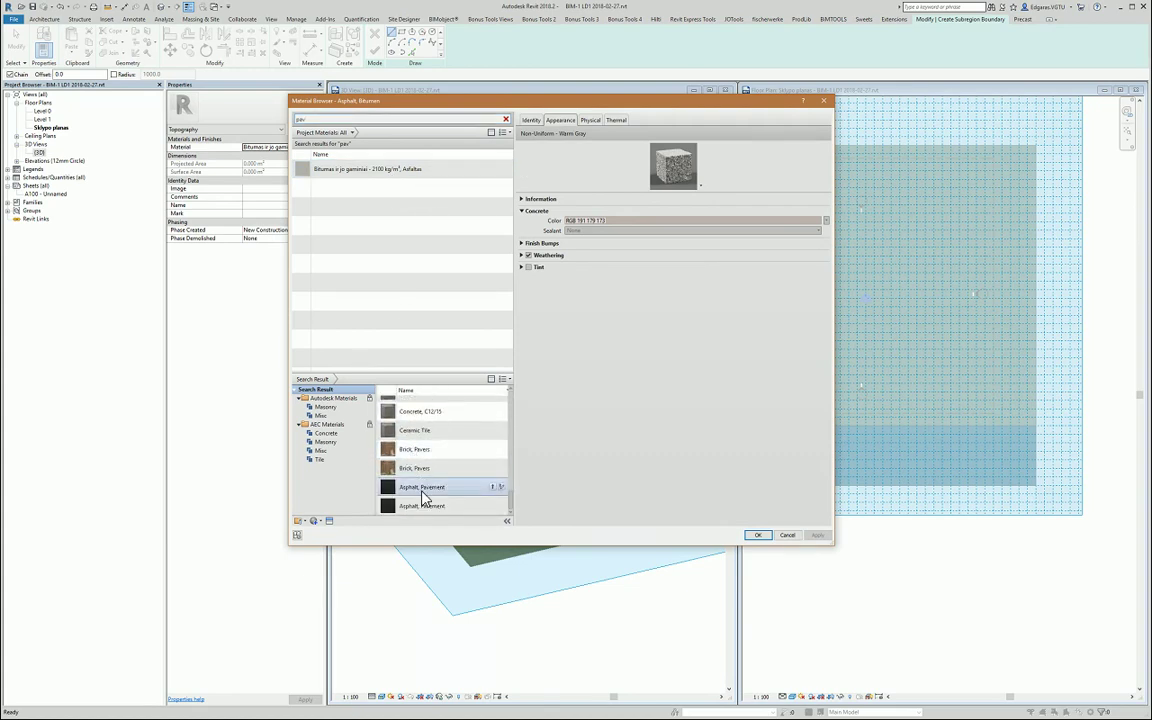
click(435, 489)
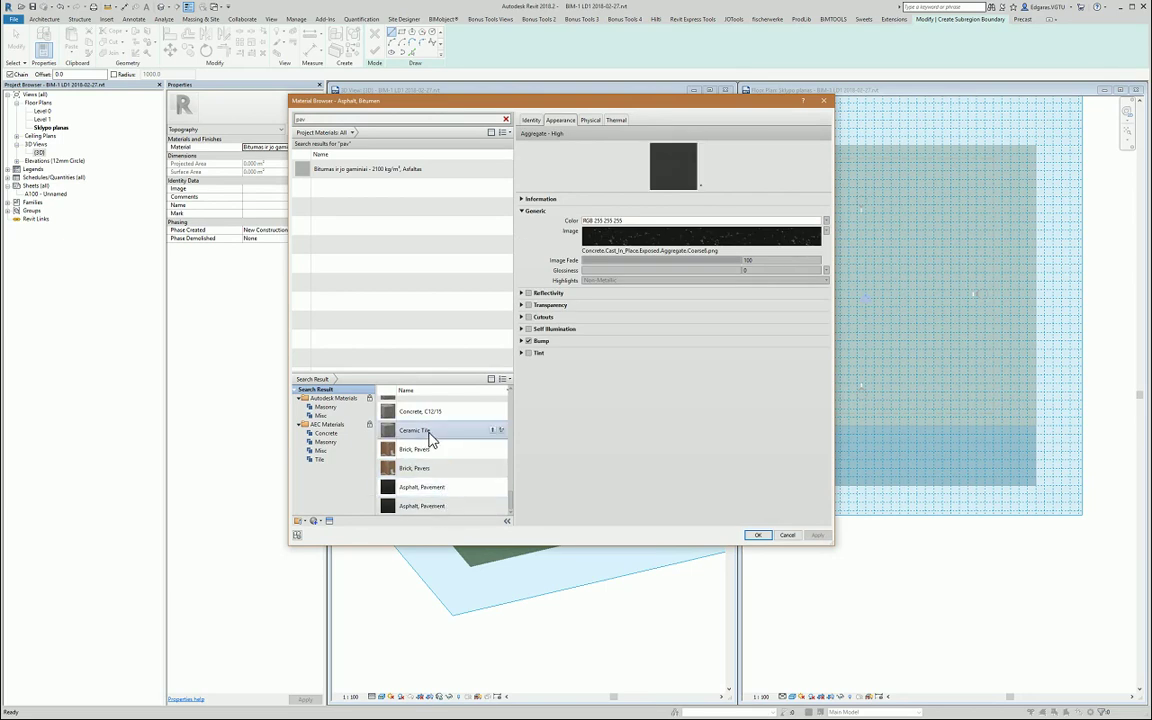
click(320, 460)
click(416, 405)
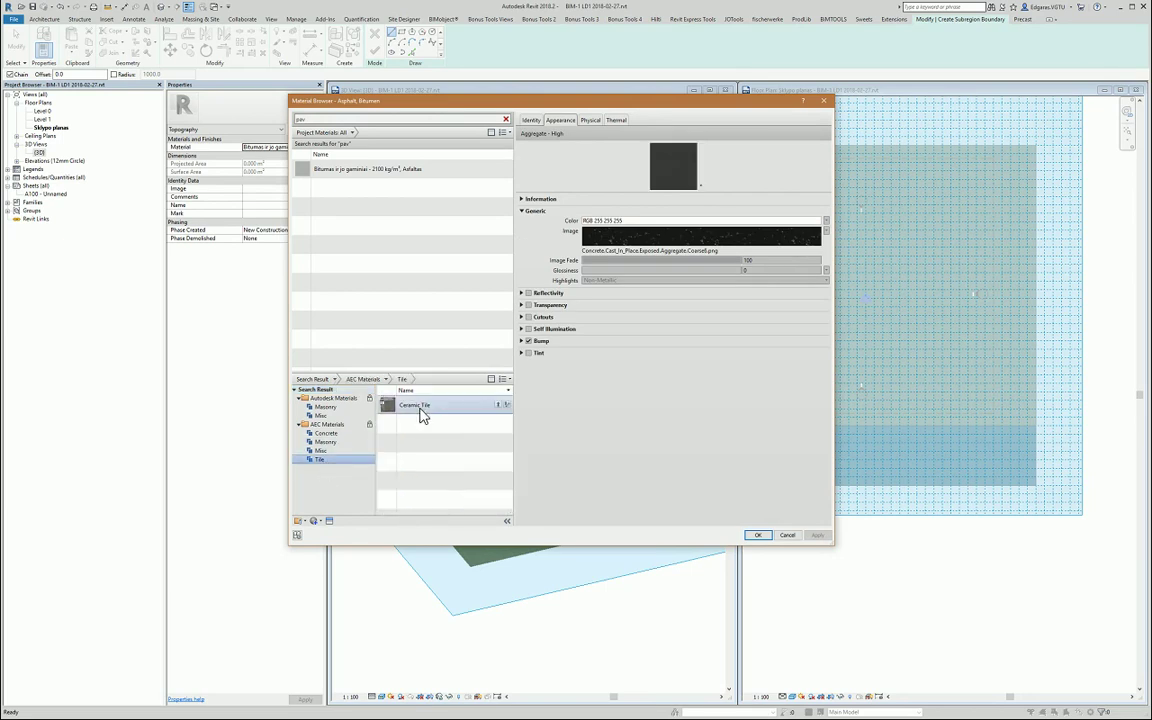
click(326, 451)
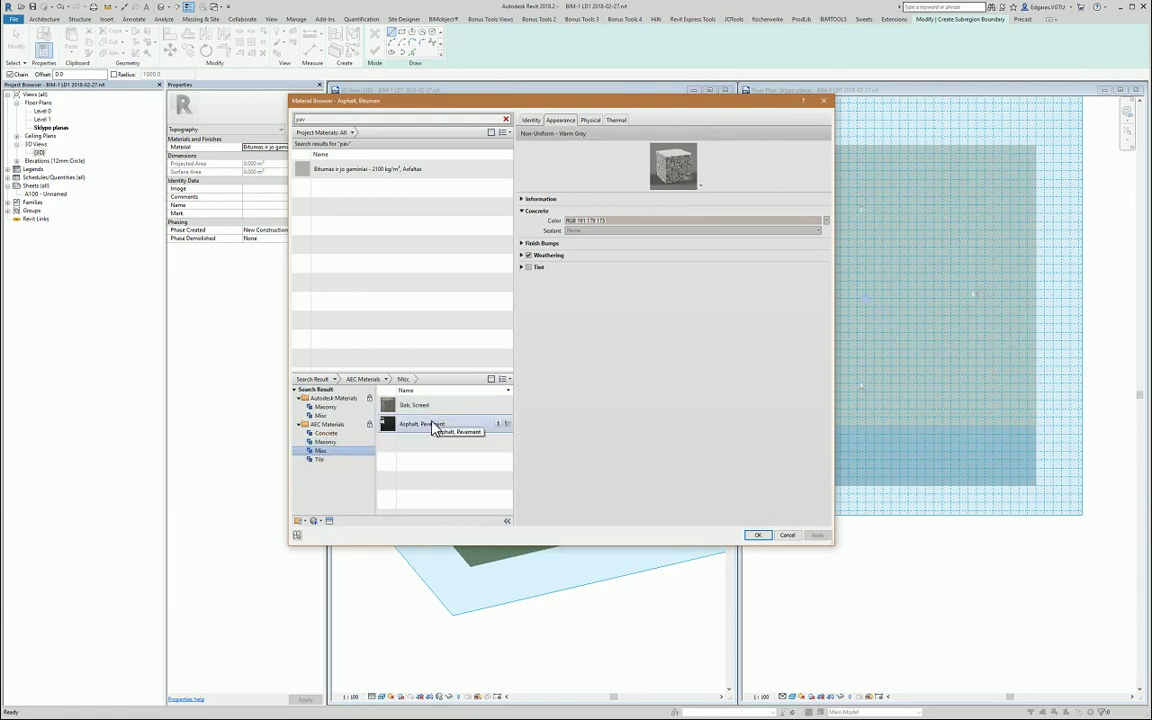
click(420, 424)
click(326, 433)
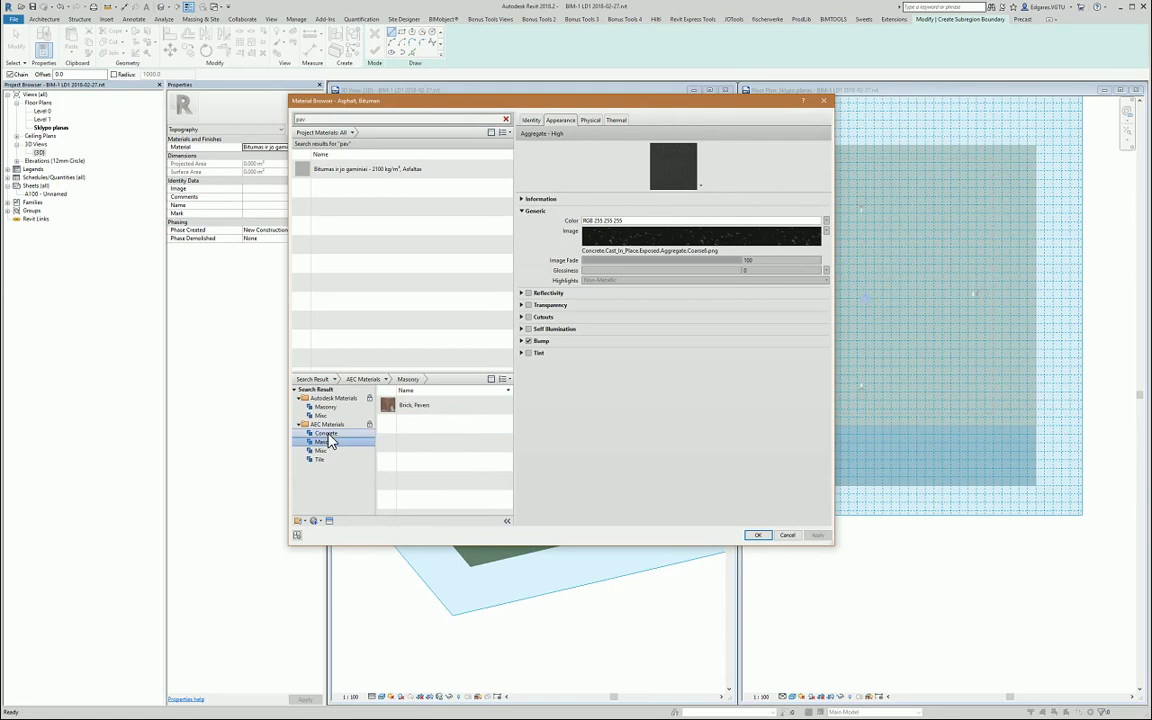
click(425, 438)
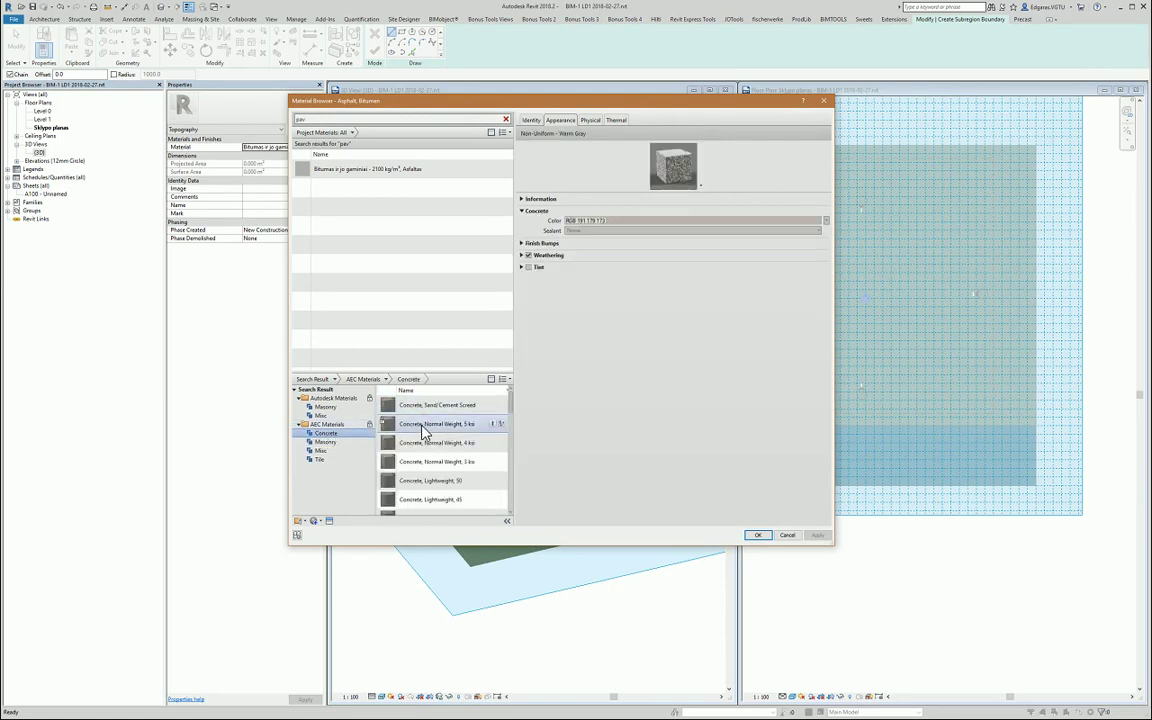
click(701, 186)
click(752, 182)
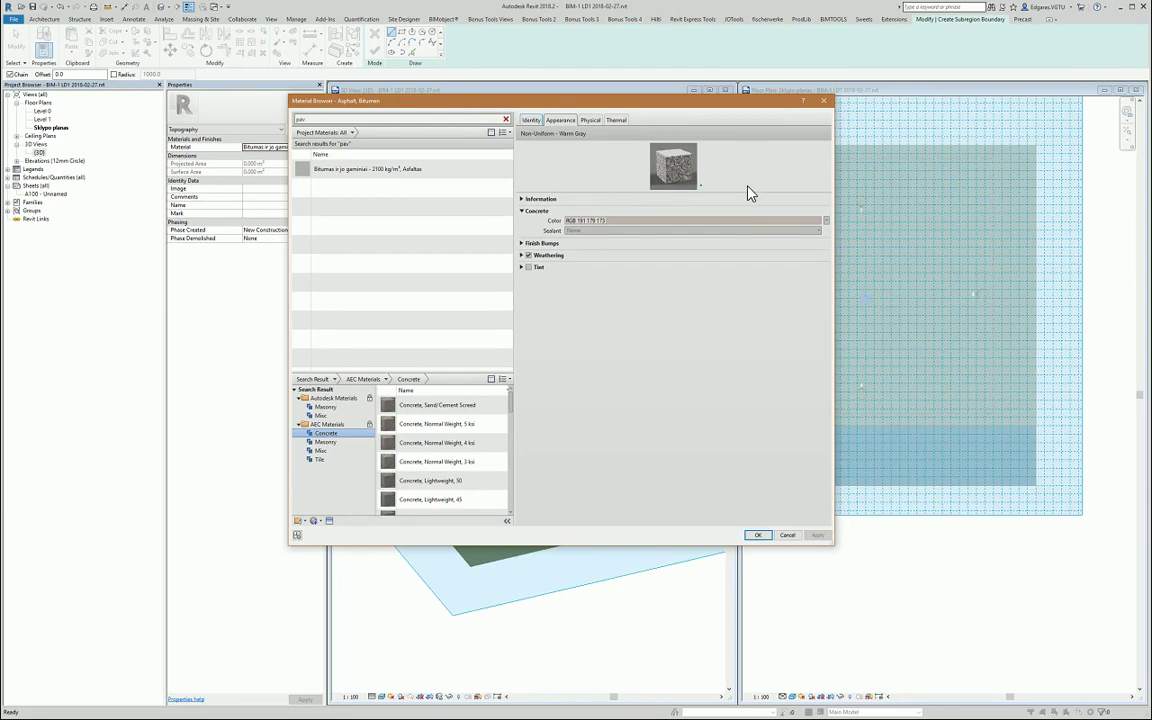
drag(748, 192, 741, 371)
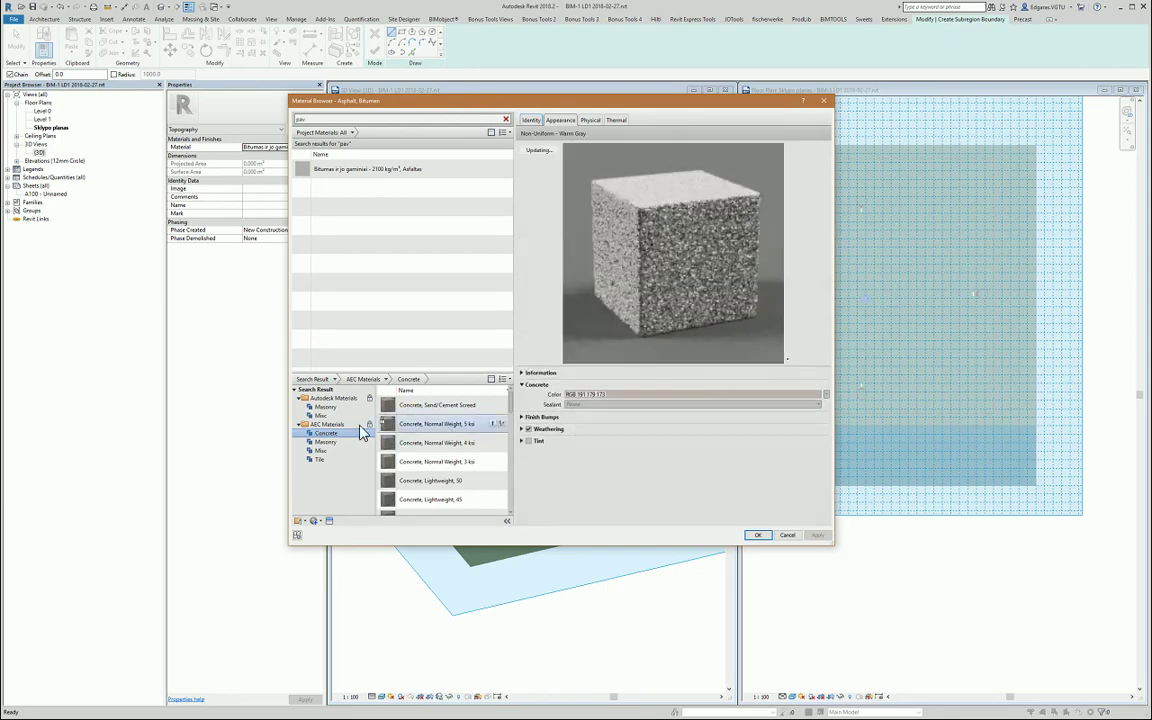
Step: Add Brick, Pavers from the Autodesk Masonry library and assign it as the subregion material
click(323, 416)
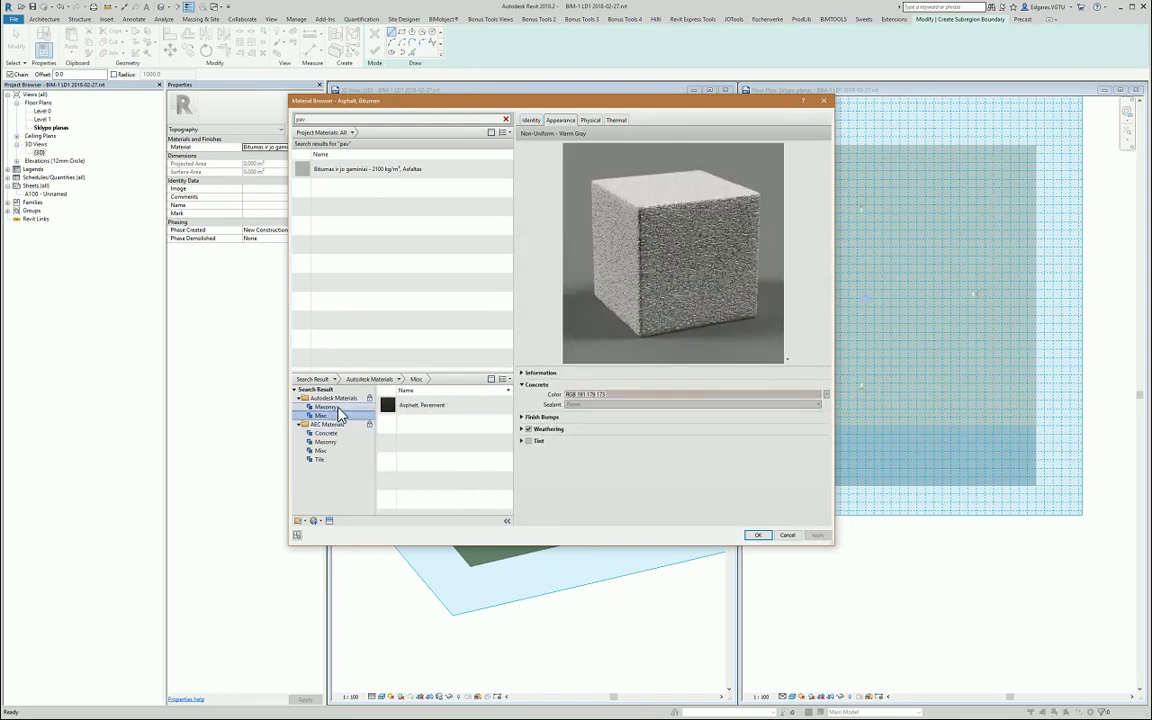
click(442, 404)
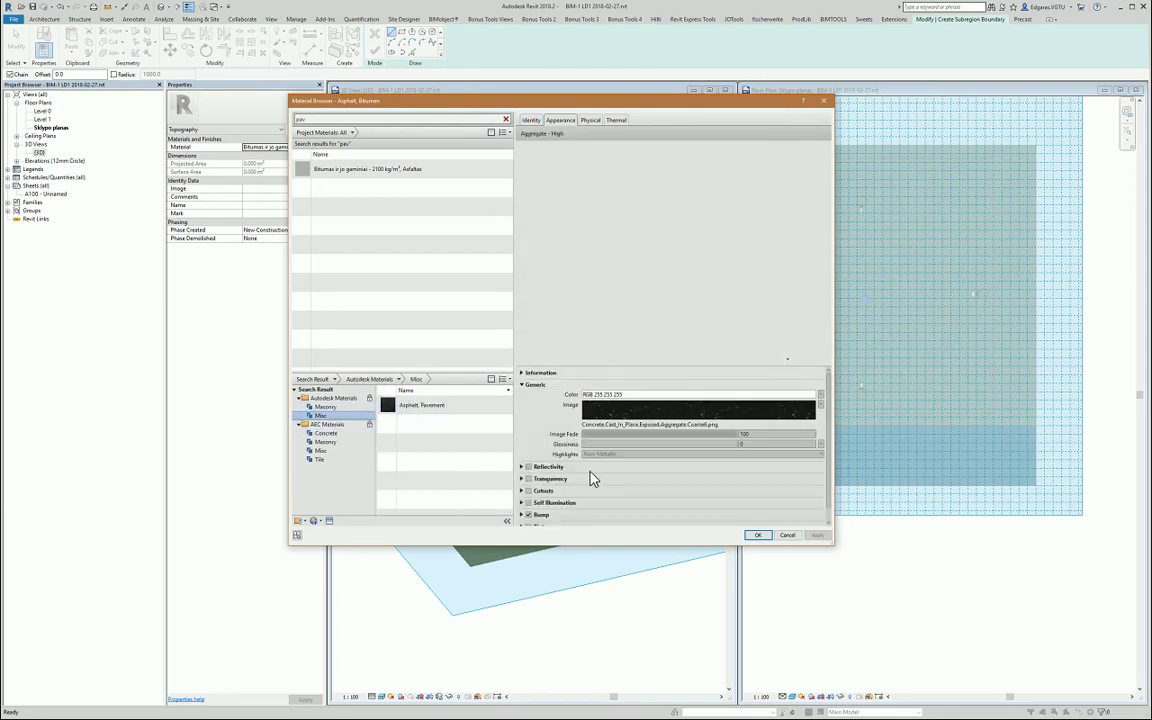
click(324, 407)
click(430, 405)
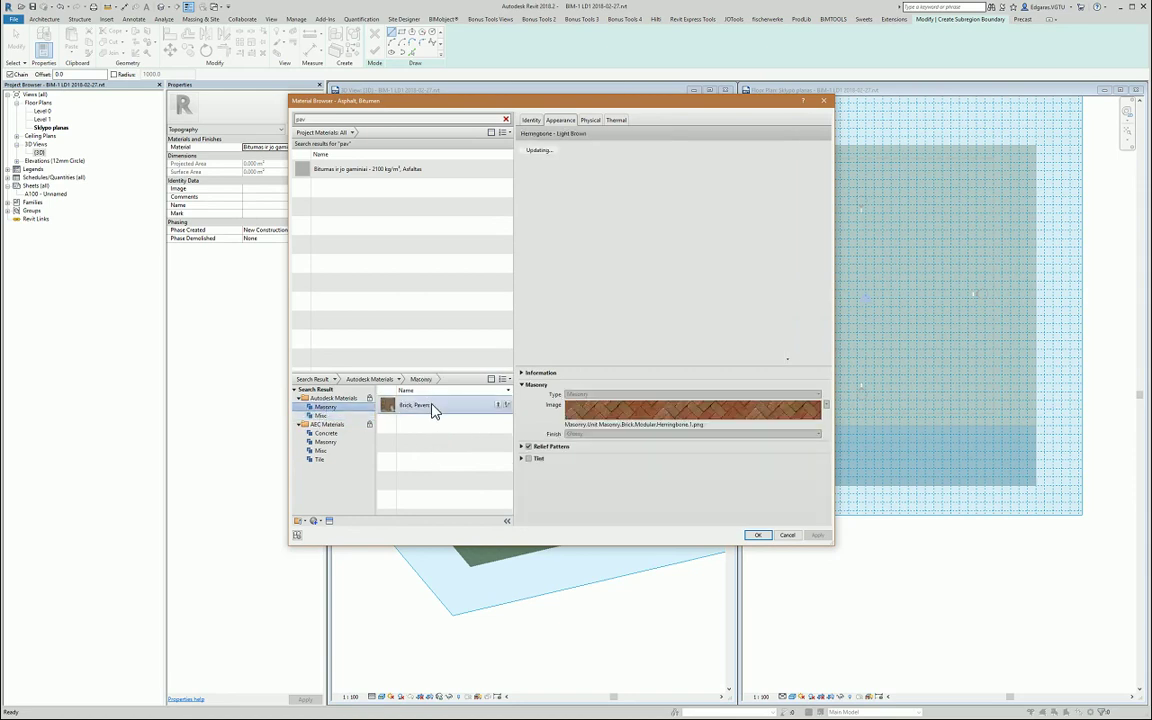
mouse_move(445, 405)
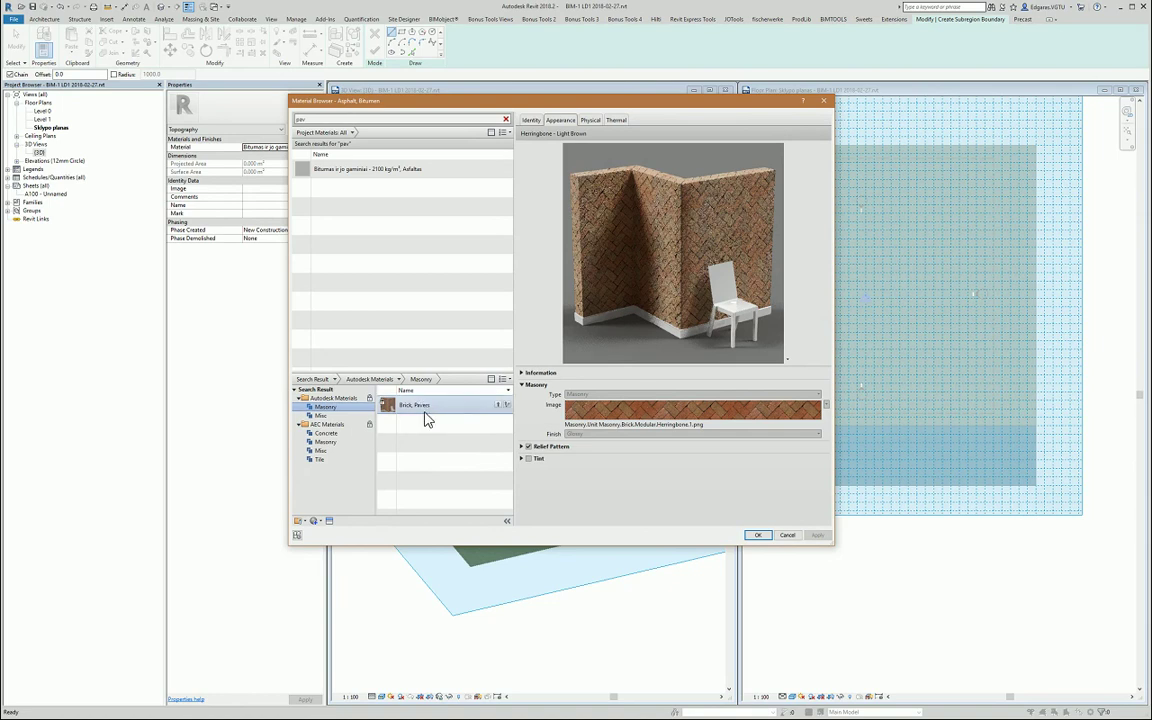
click(498, 406)
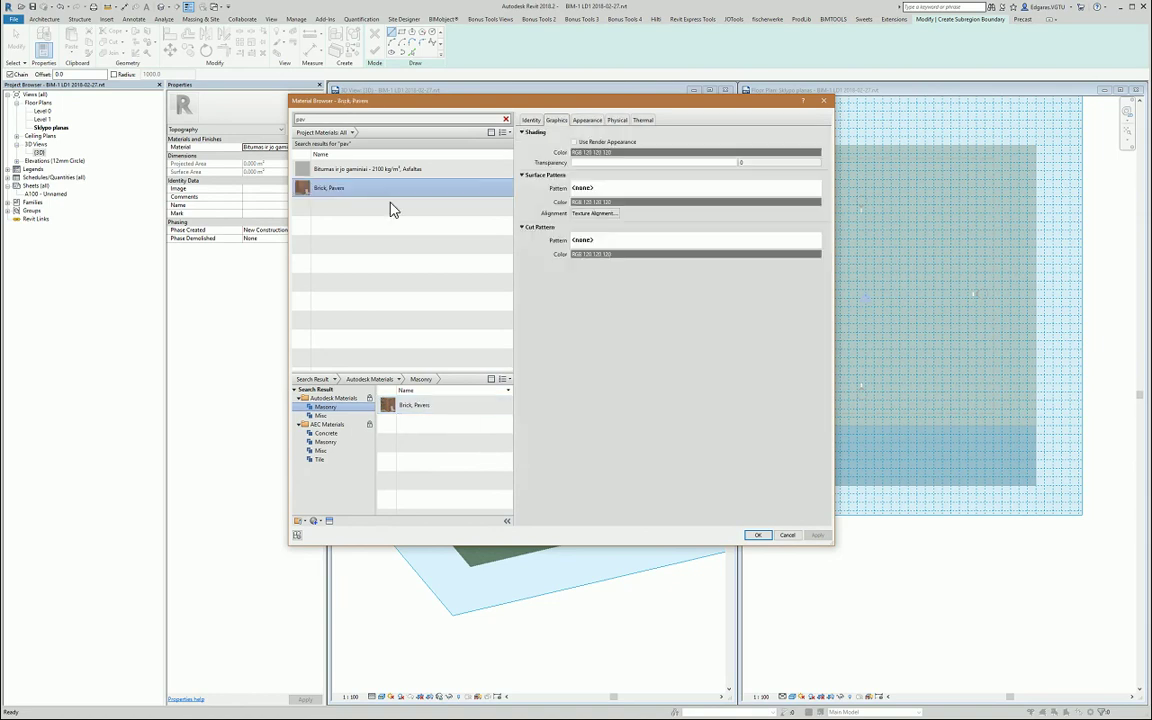
double_click(474, 193)
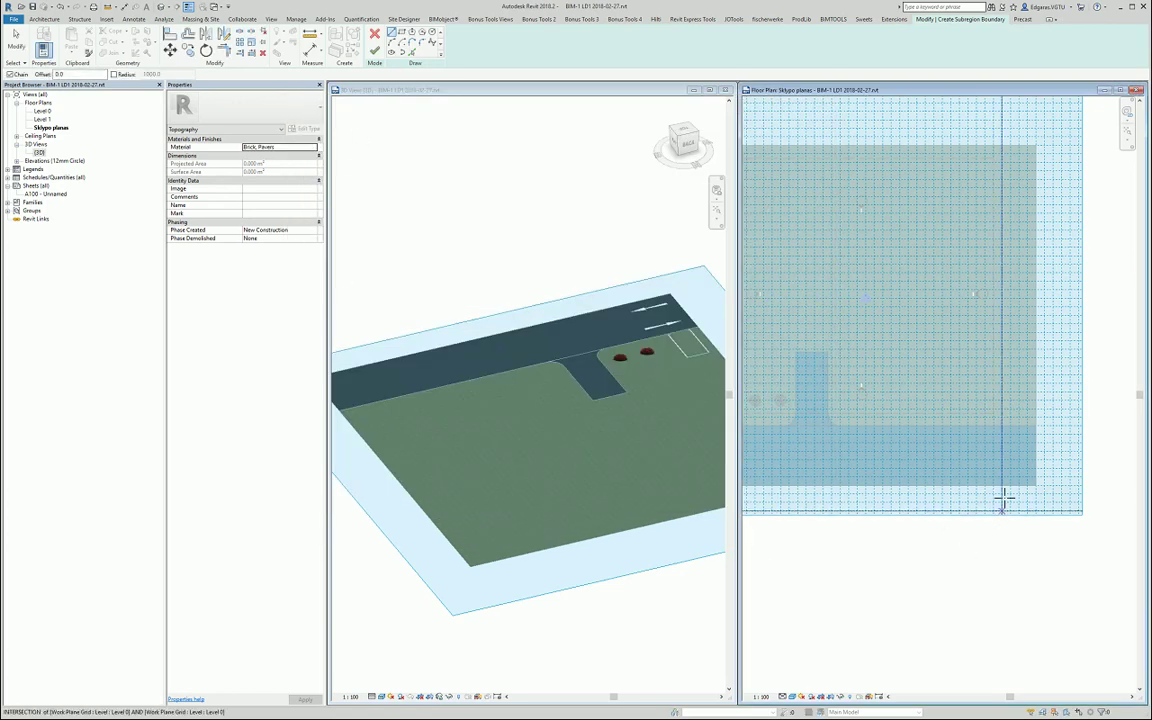
Step: Draw a boundary line along the road edge from the rounded corner to the site's right edge
scroll(990, 406, up, 2)
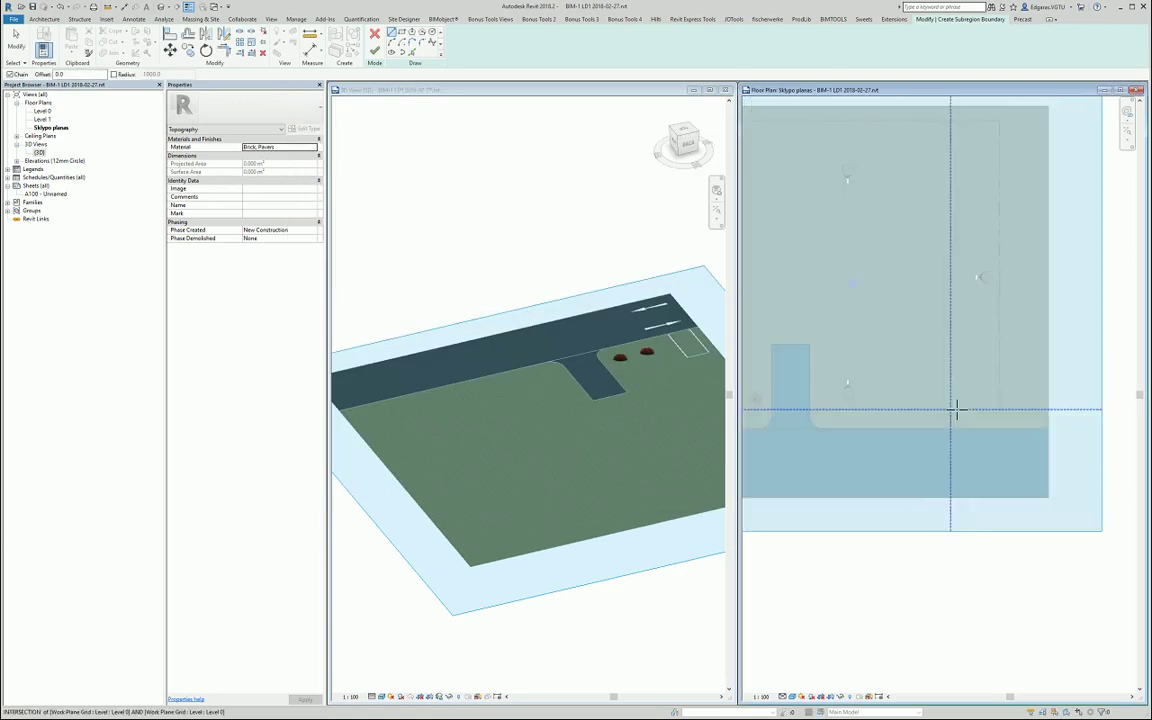
click(411, 53)
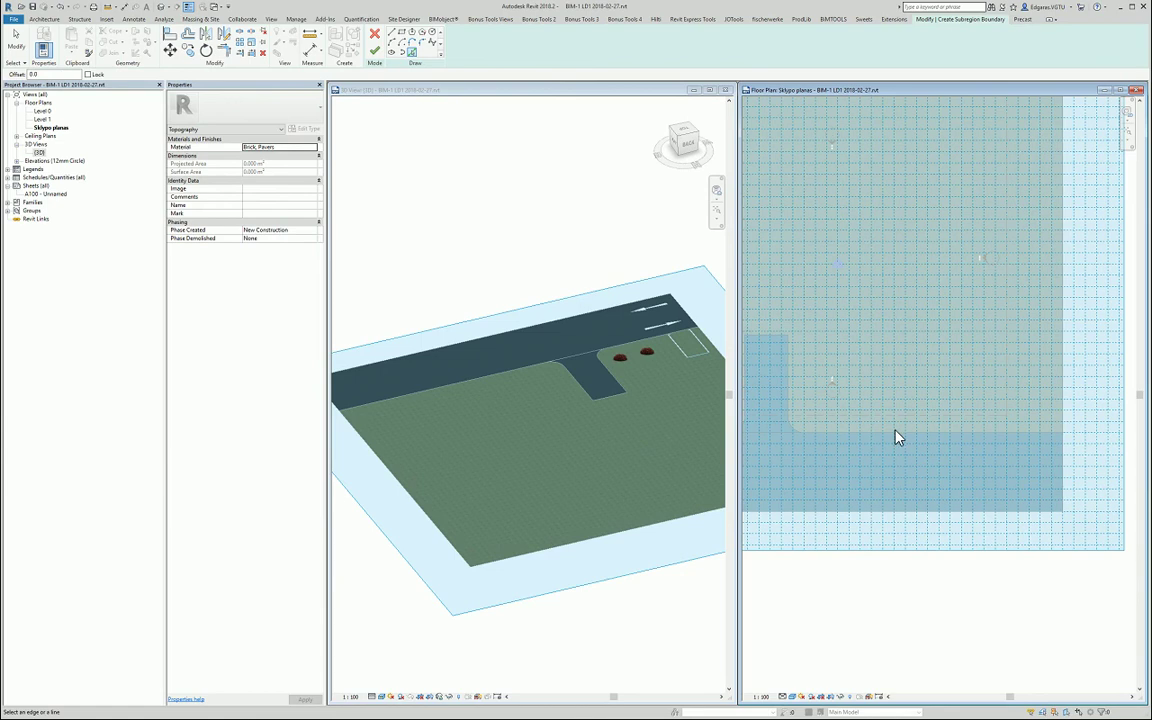
click(793, 435)
scroll(791, 438, up, 2)
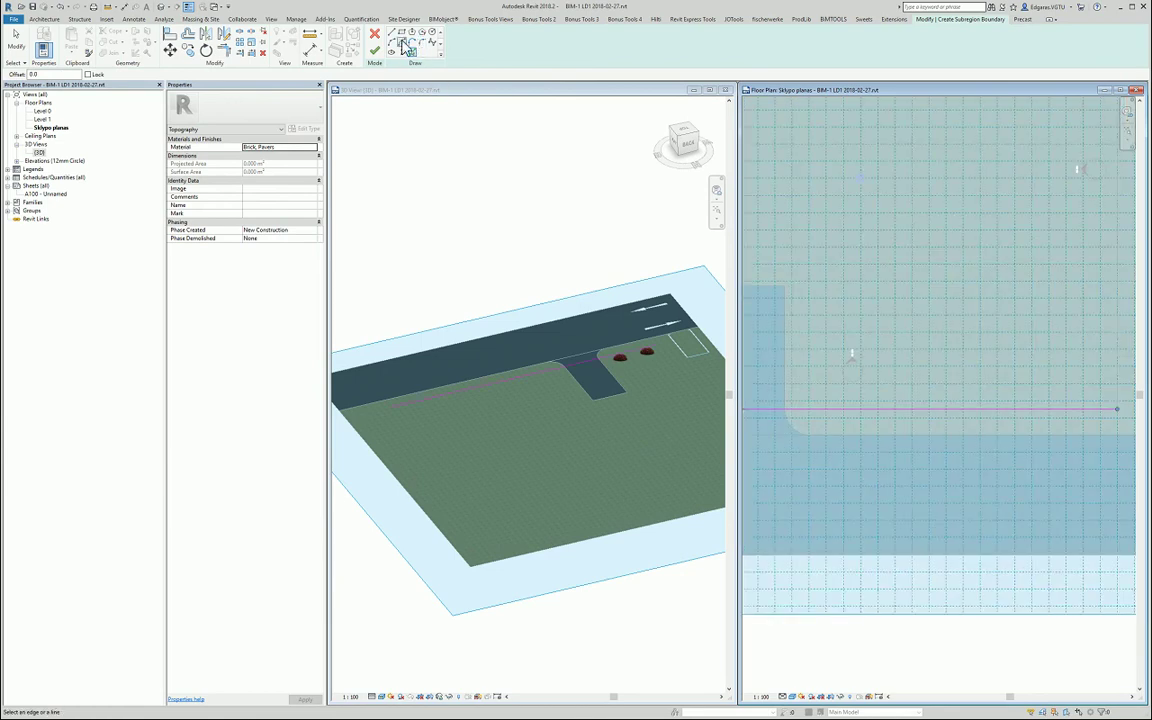
click(395, 34)
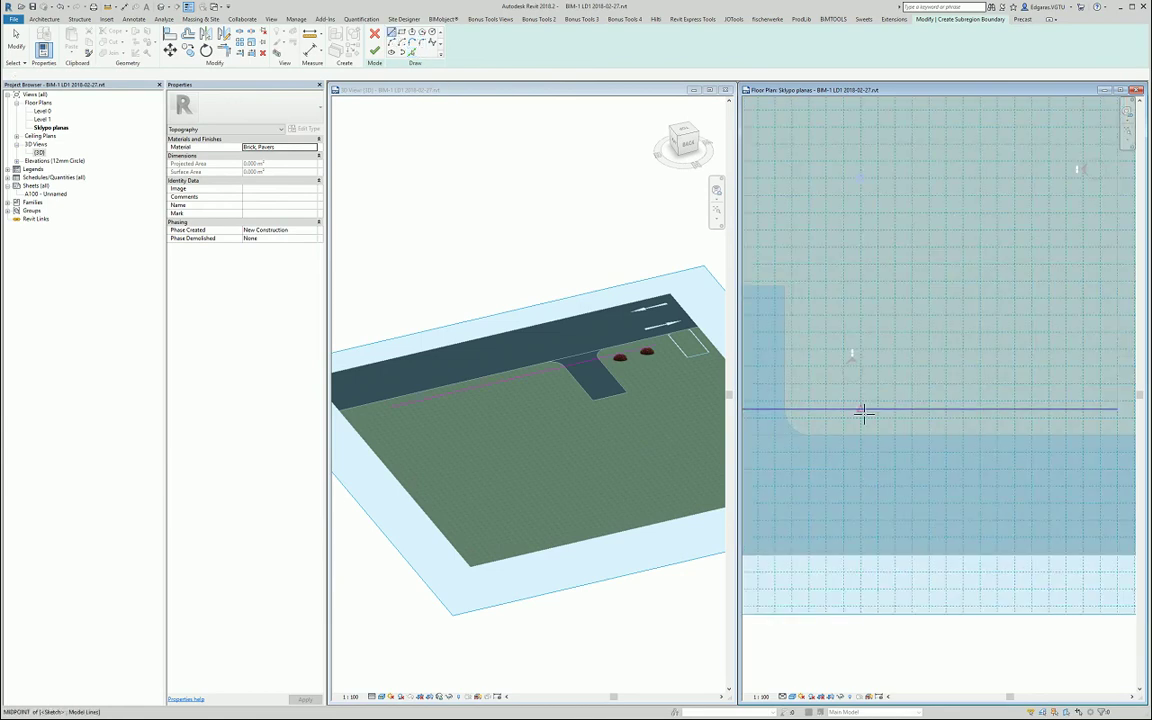
click(812, 433)
click(778, 432)
click(1028, 434)
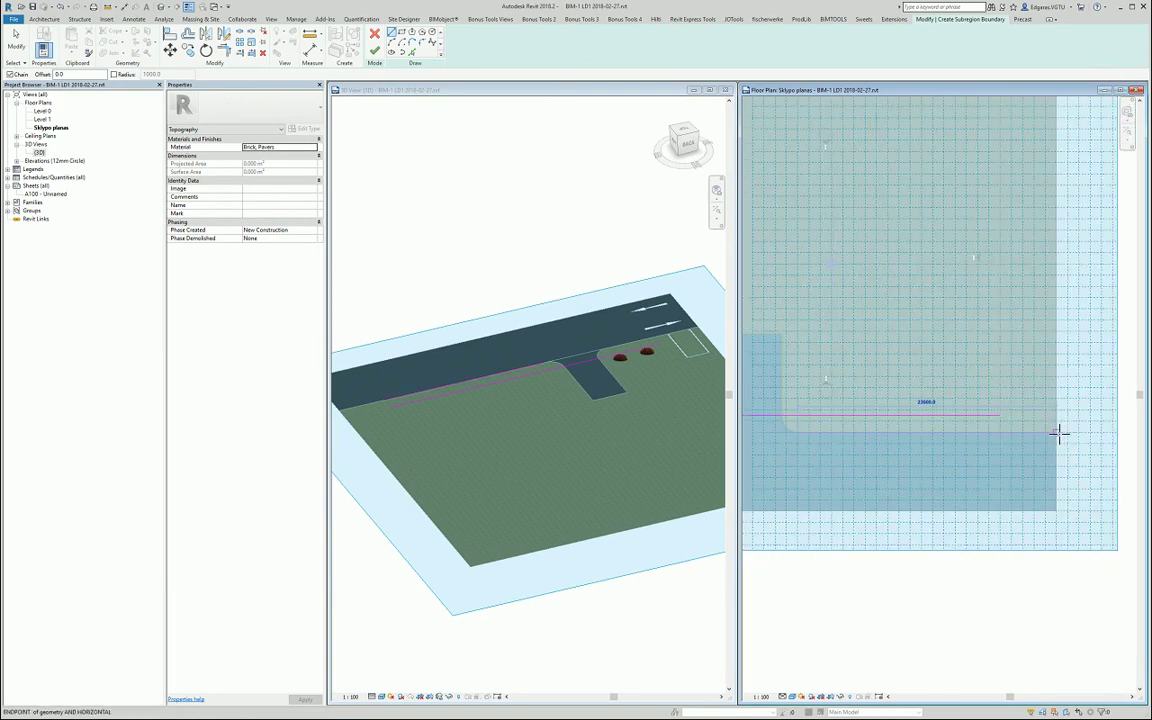
key(Escape)
key(Escape)
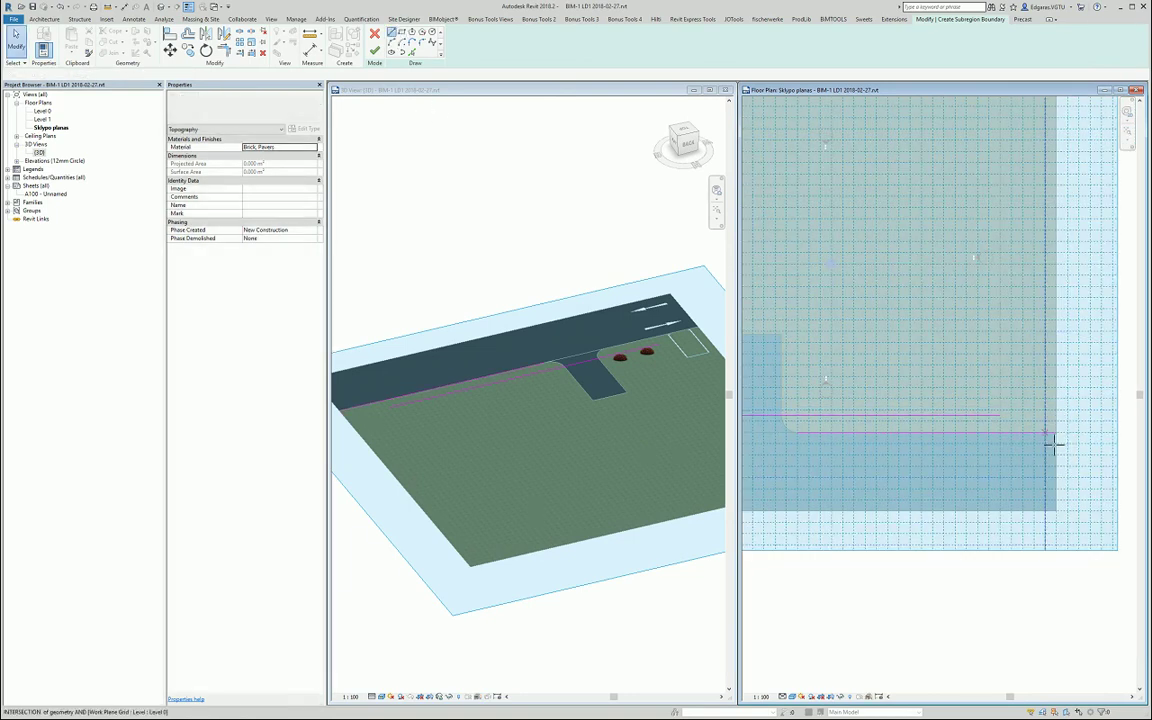
Step: Extend the lower boundary line's endpoint out to the site's right edge
key(l)
key(i)
click(1063, 431)
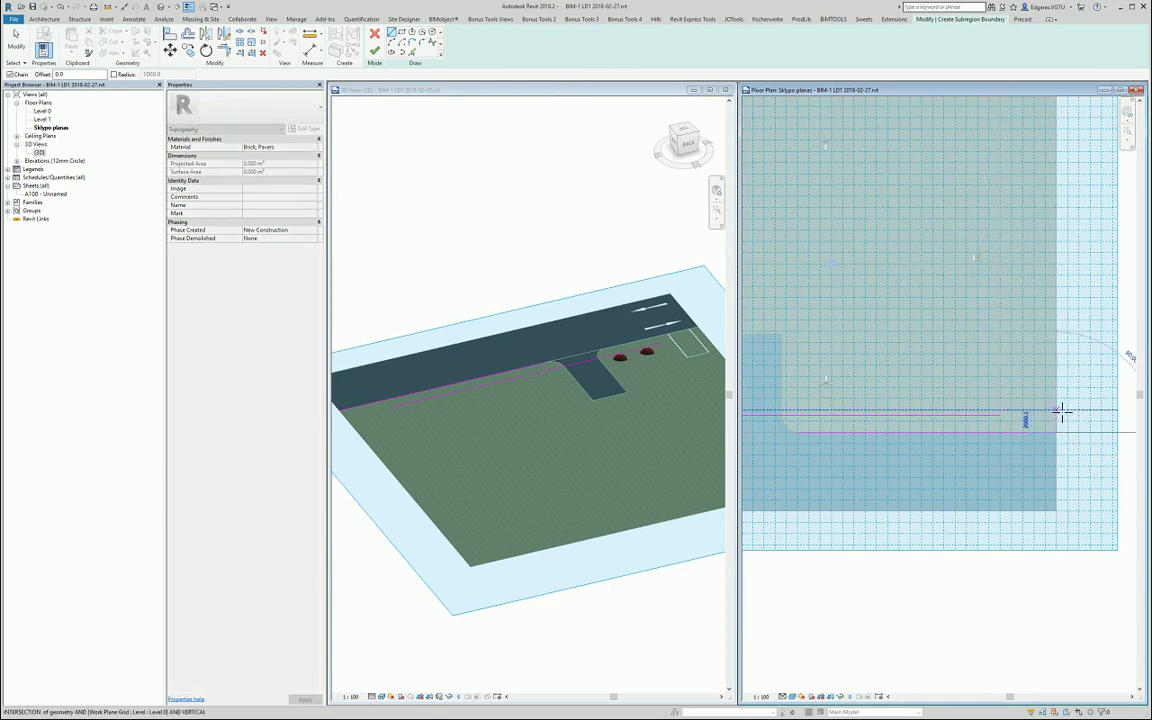
key(Escape)
key(Escape)
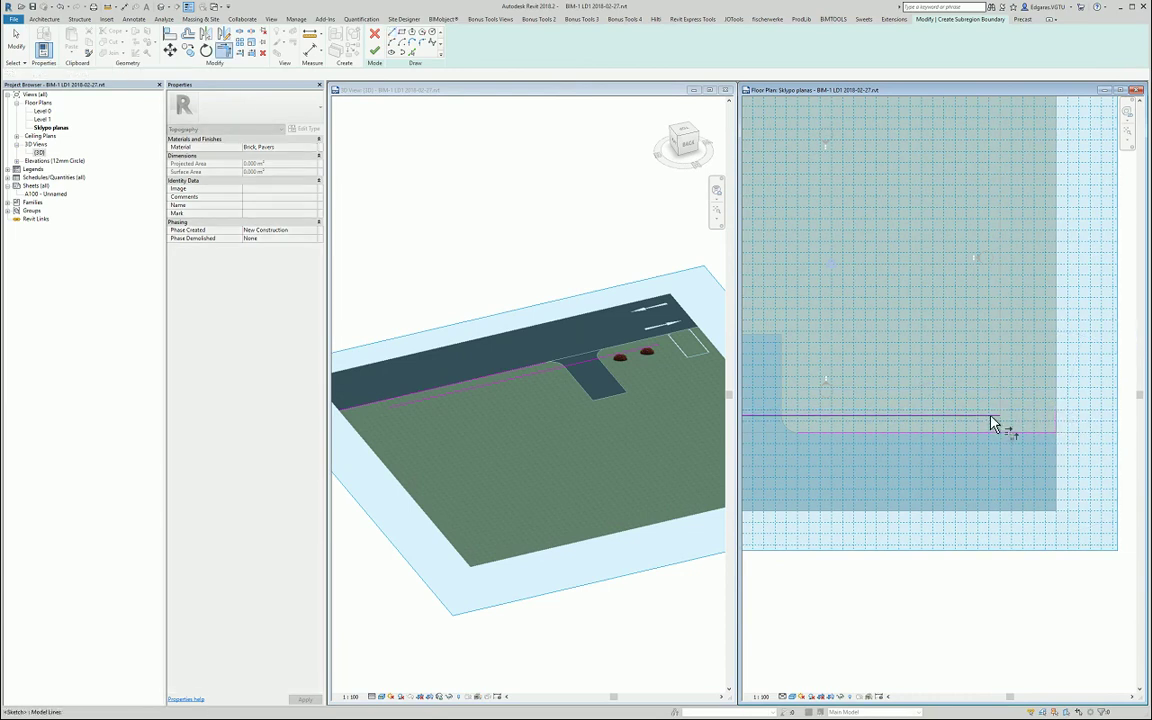
drag(1000, 413, 1055, 413)
scroll(920, 411, up, 3)
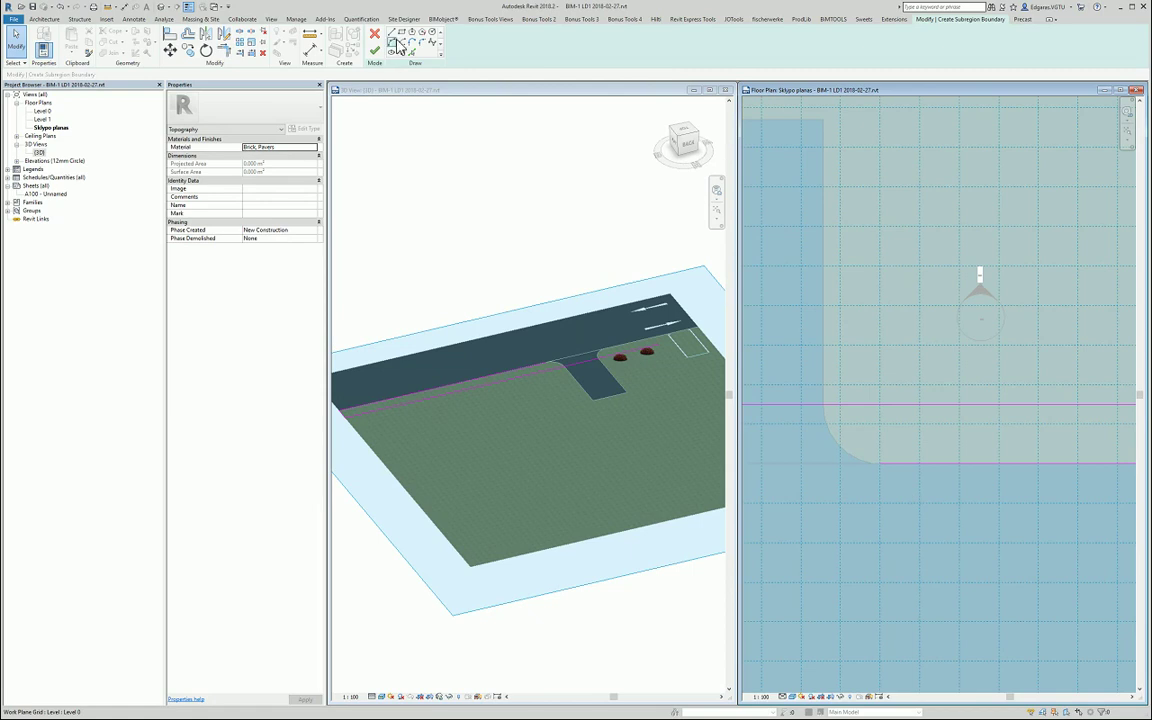
Step: Draw a corner arc from the lower line's end to the upper line
click(880, 464)
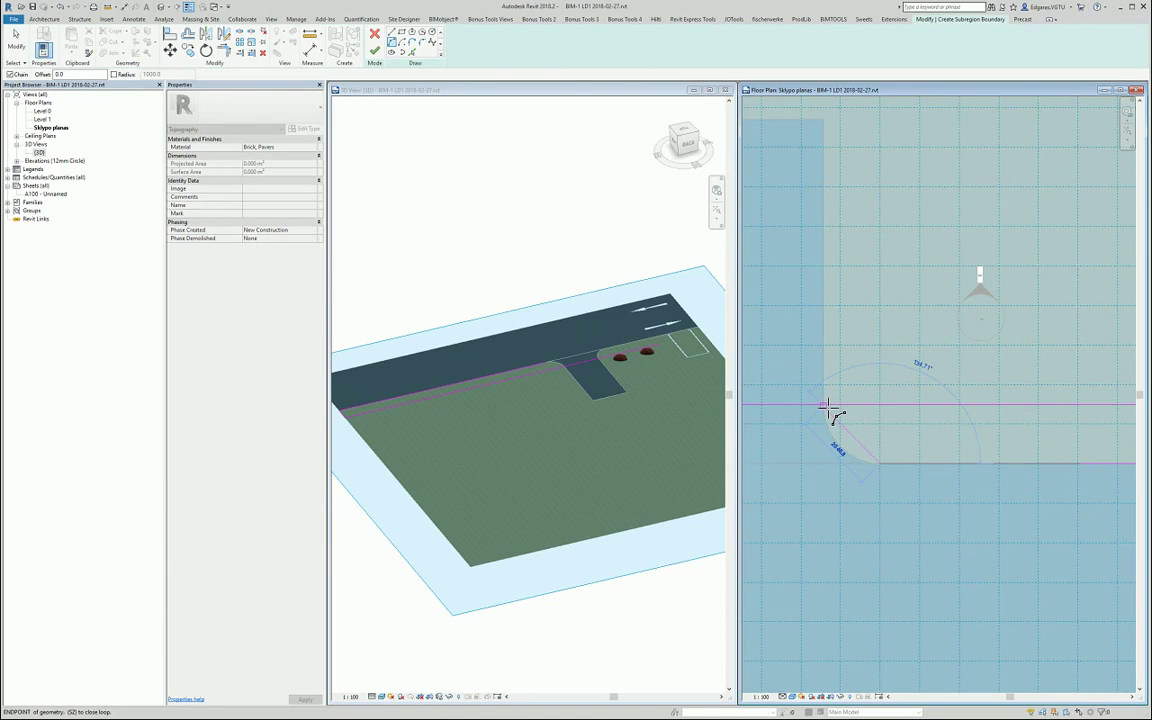
key(Escape)
key(Escape)
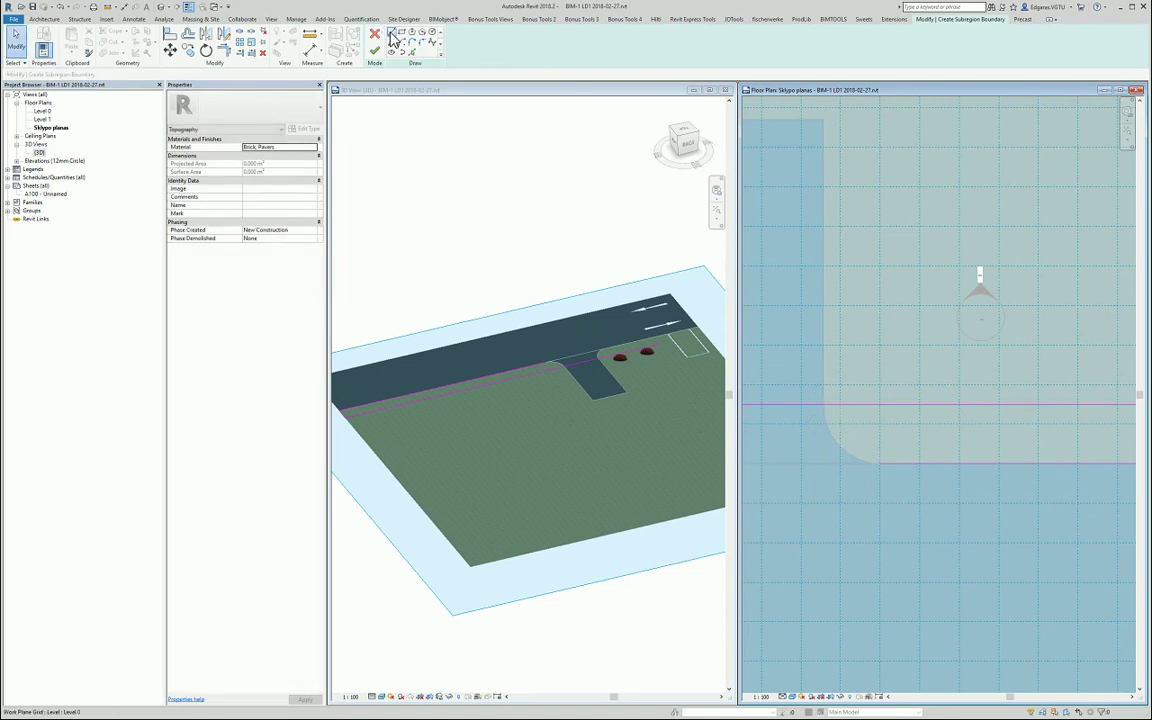
click(391, 34)
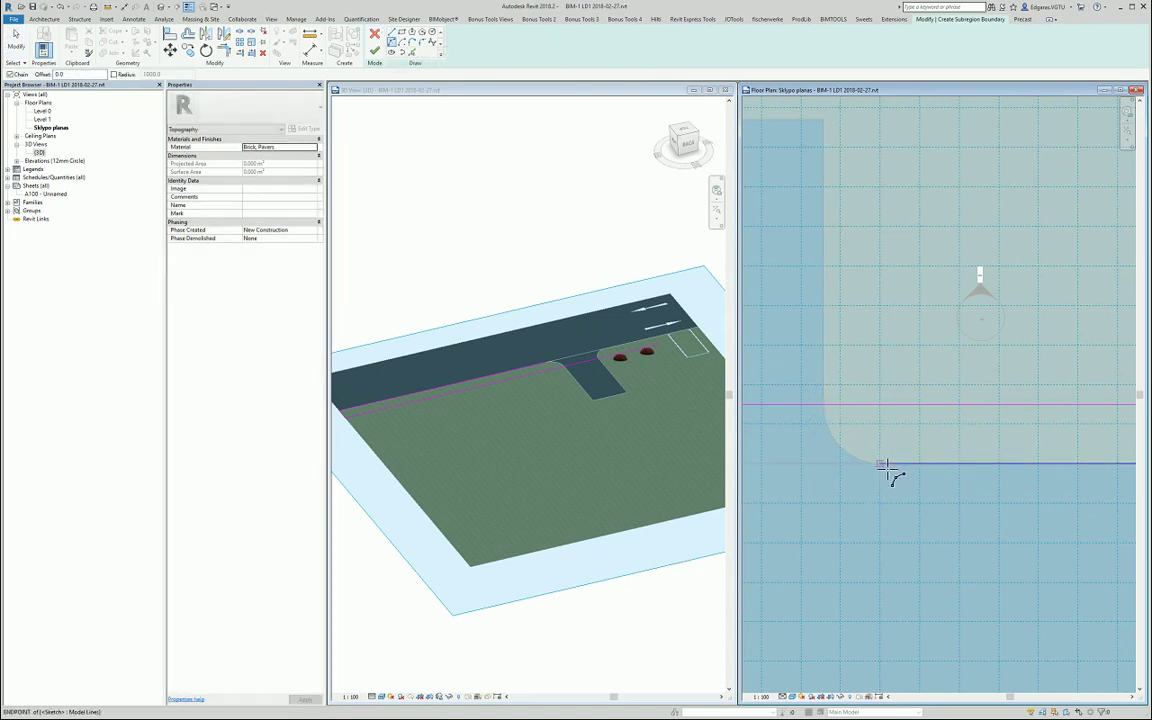
click(884, 465)
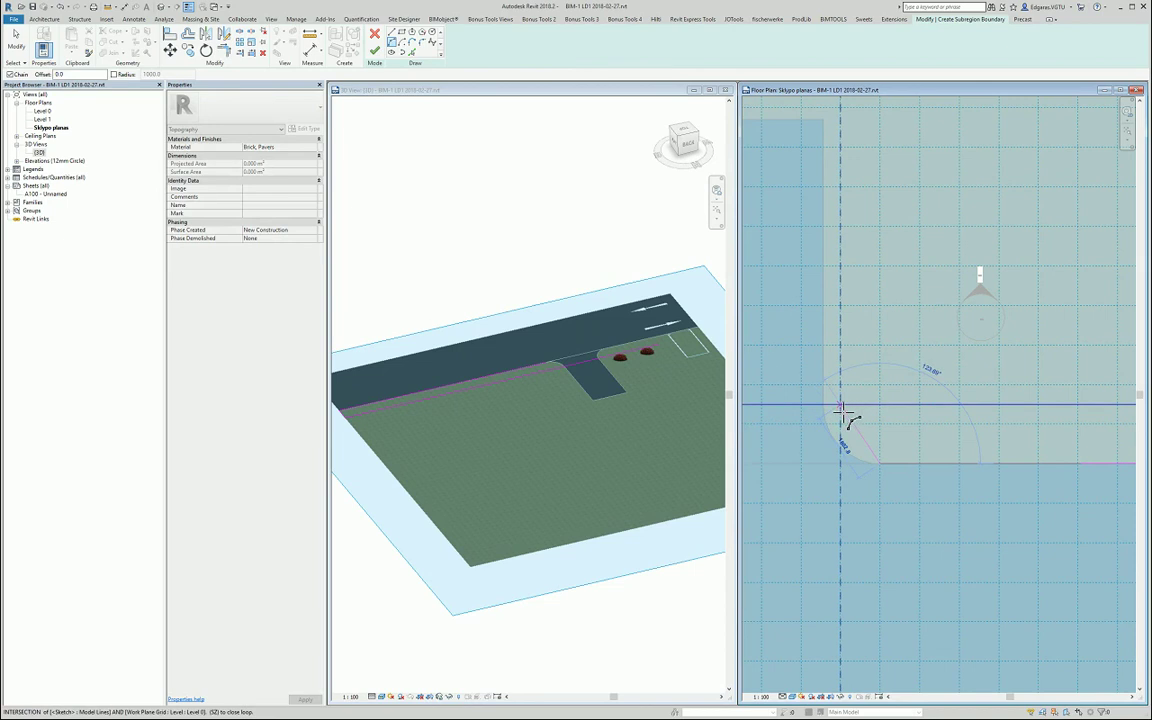
click(842, 408)
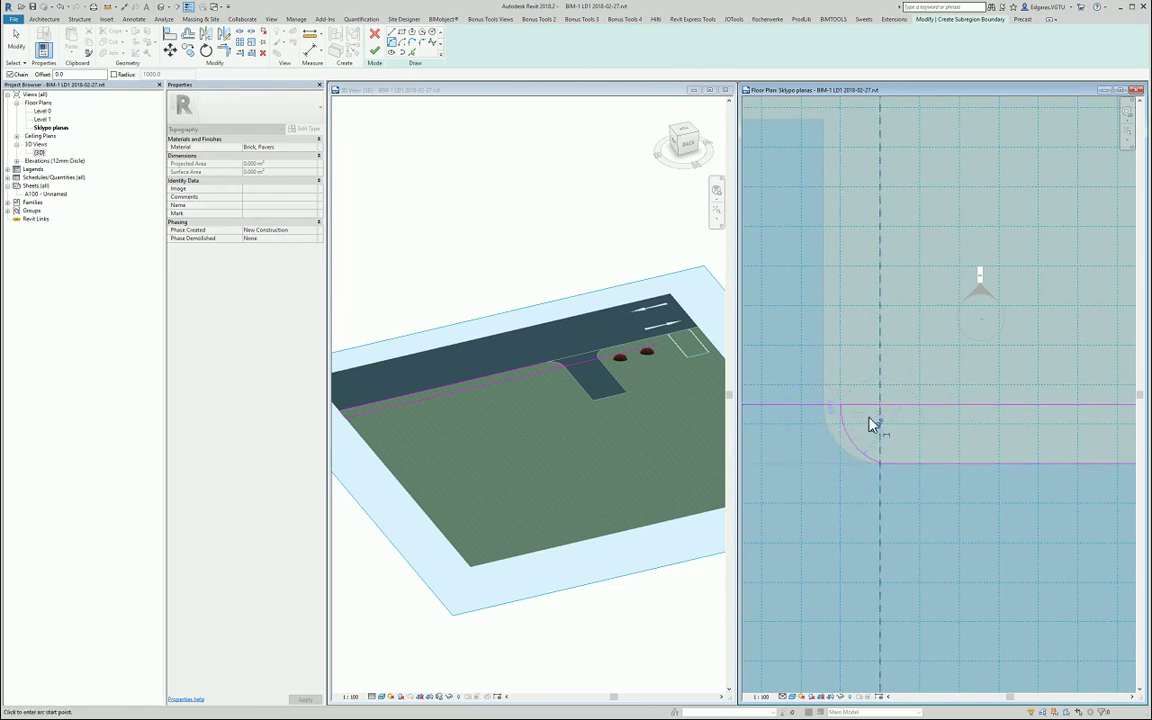
key(Escape)
click(857, 452)
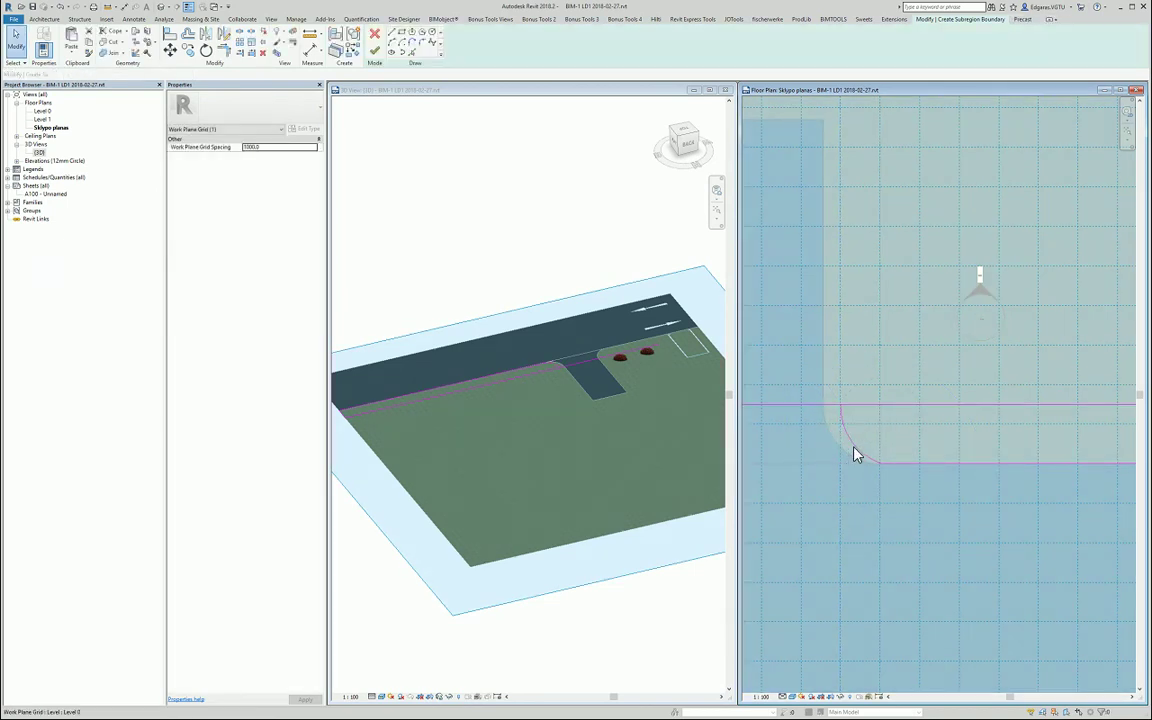
Step: Adjust the arc's length and move it so its top meets the upper line
click(857, 454)
click(876, 432)
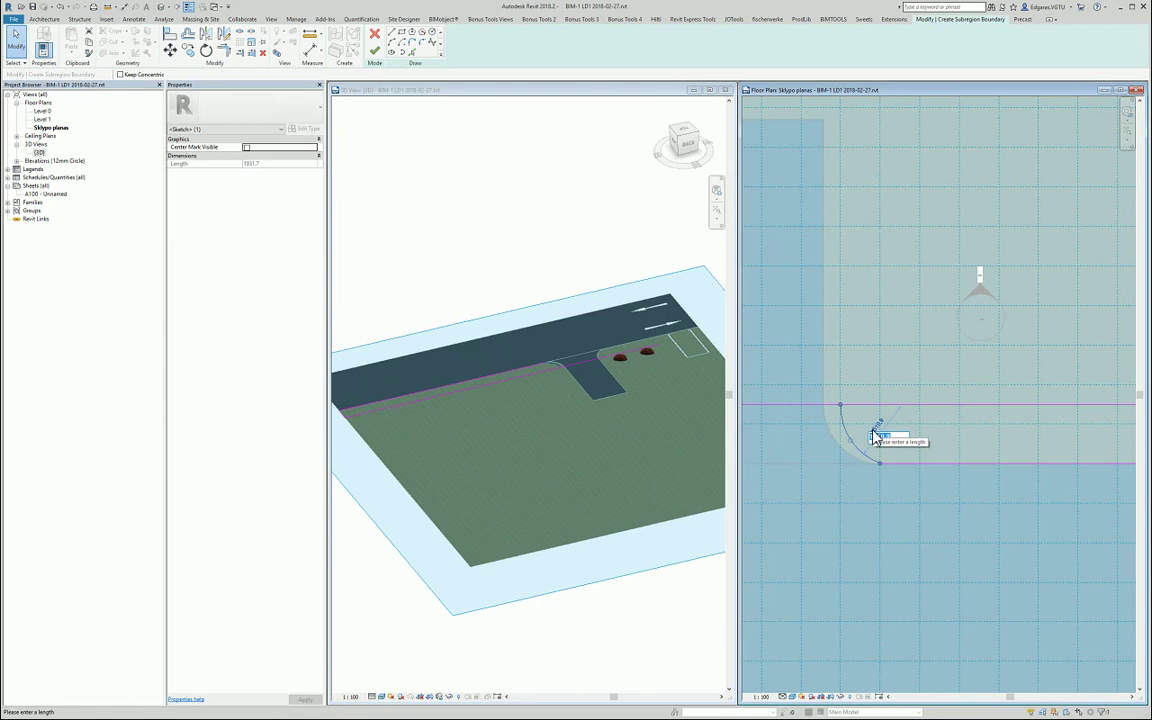
text(150)
key(Return)
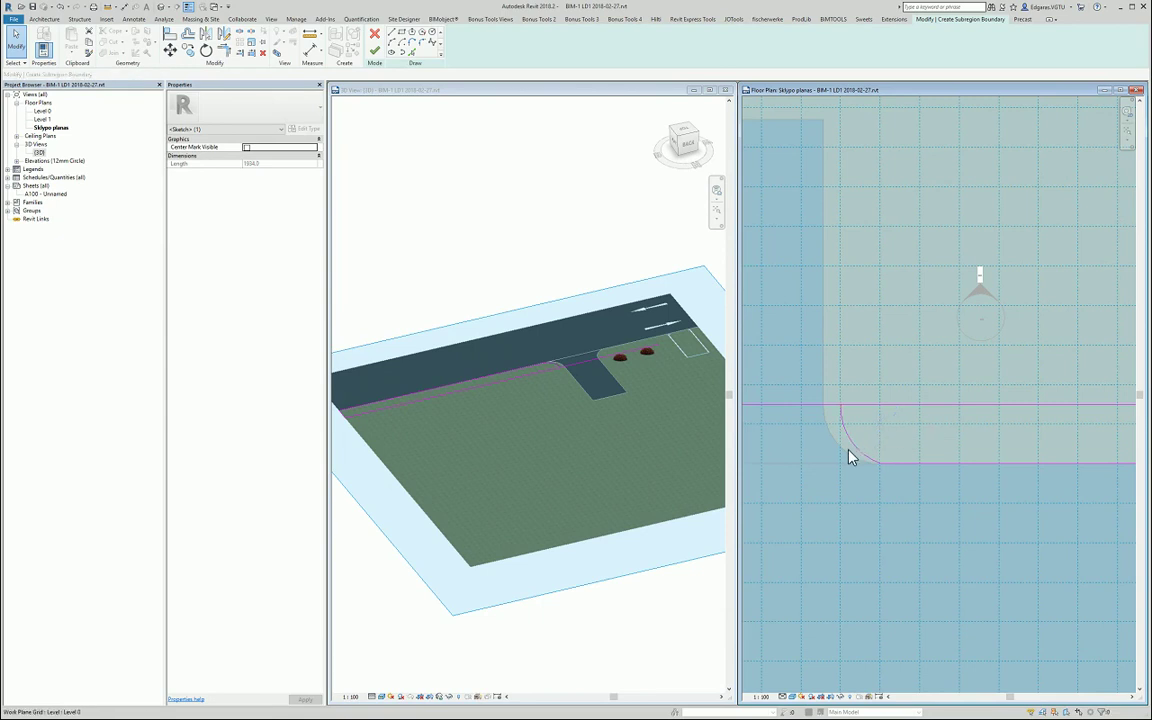
click(840, 408)
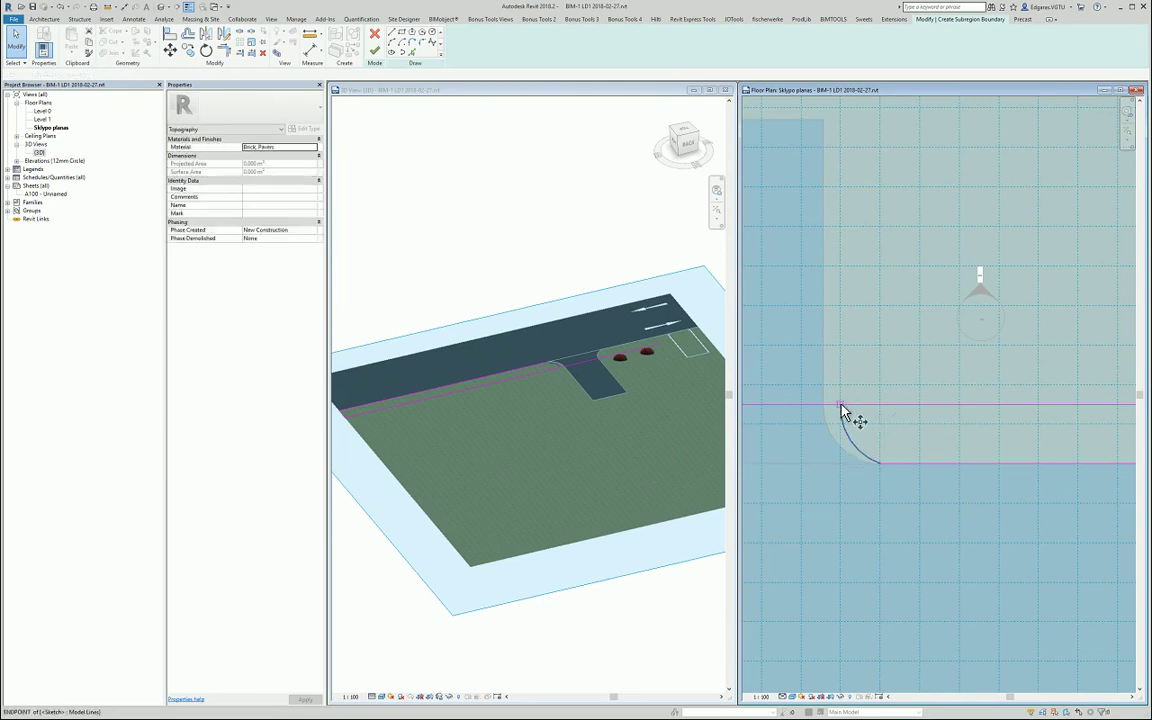
drag(843, 410, 823, 407)
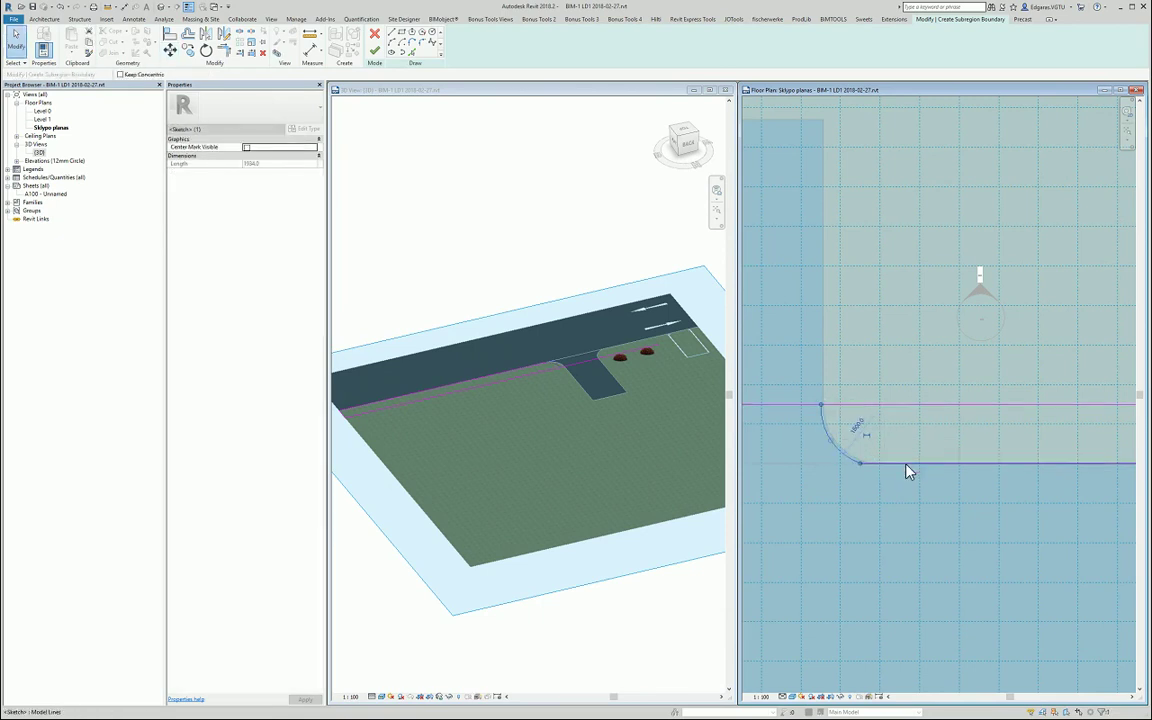
key(Escape)
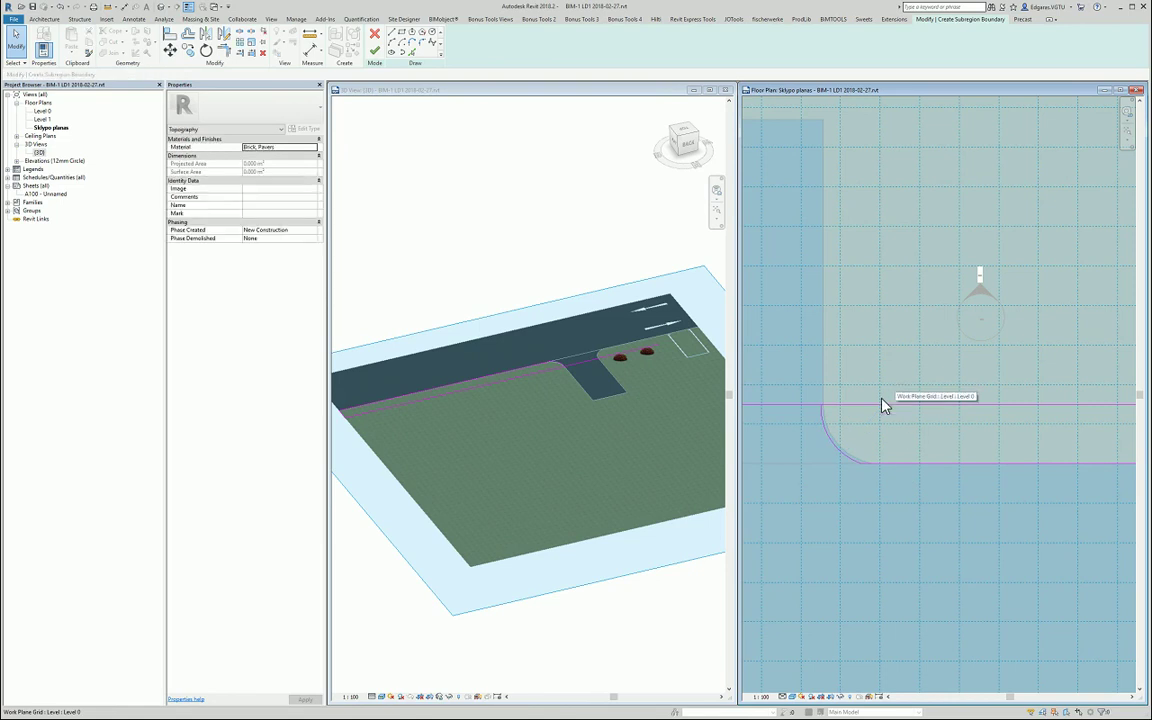
Step: Trim the upper line to meet the arc and finish the subregion boundary
key(t)
key(r)
click(830, 445)
click(848, 410)
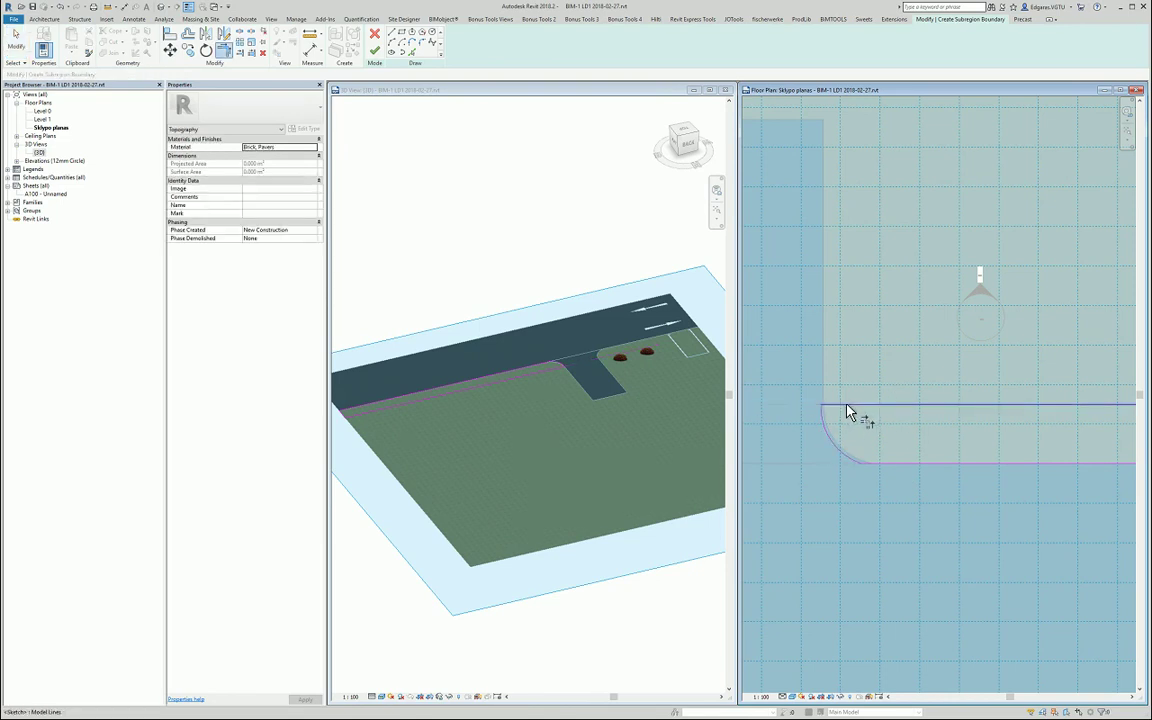
key(Escape)
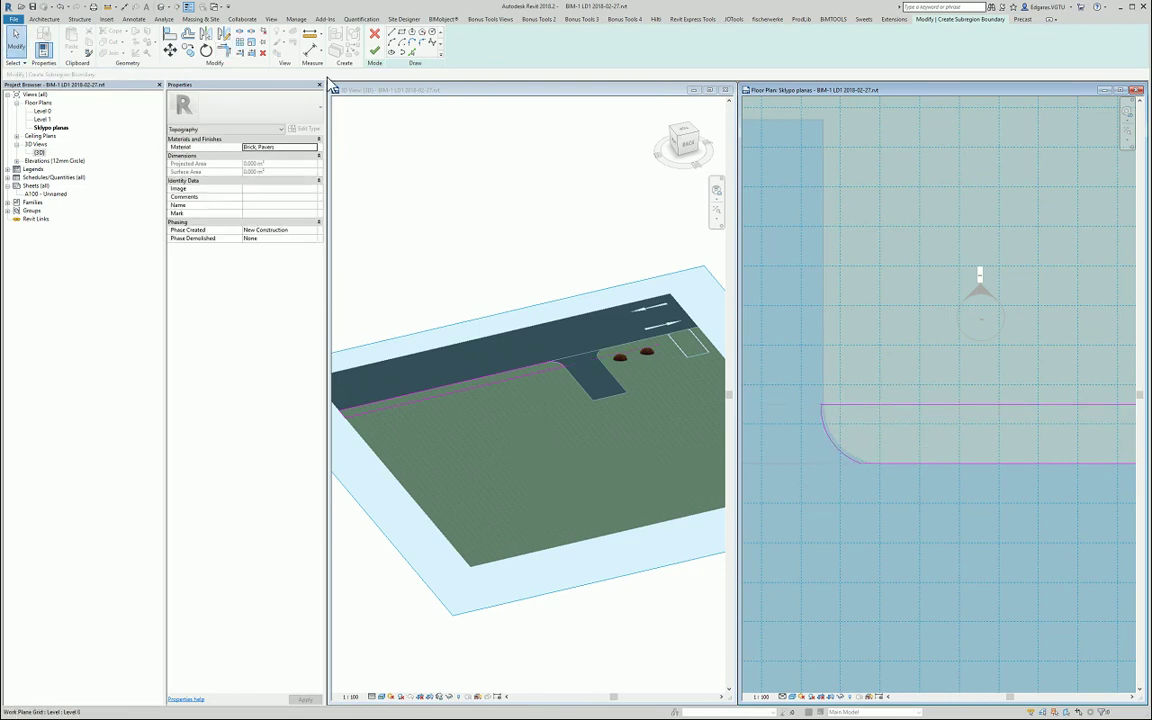
click(411, 51)
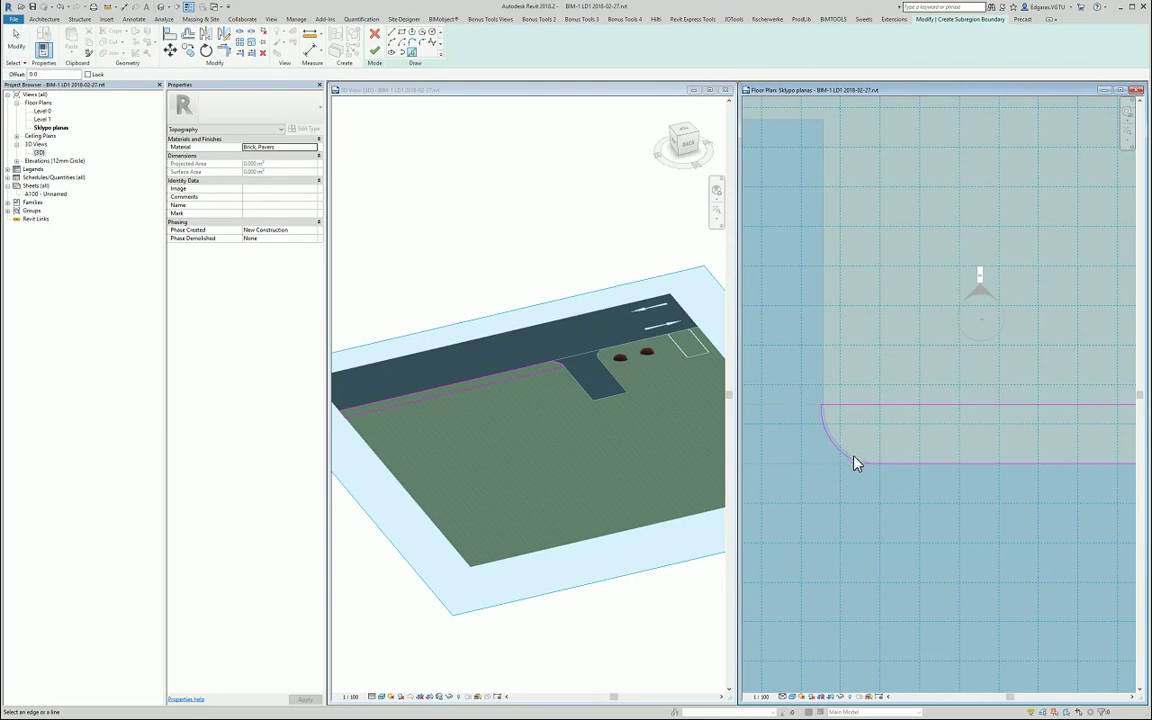
key(Escape)
scroll(825, 352, down, 3)
scroll(861, 352, down, 2)
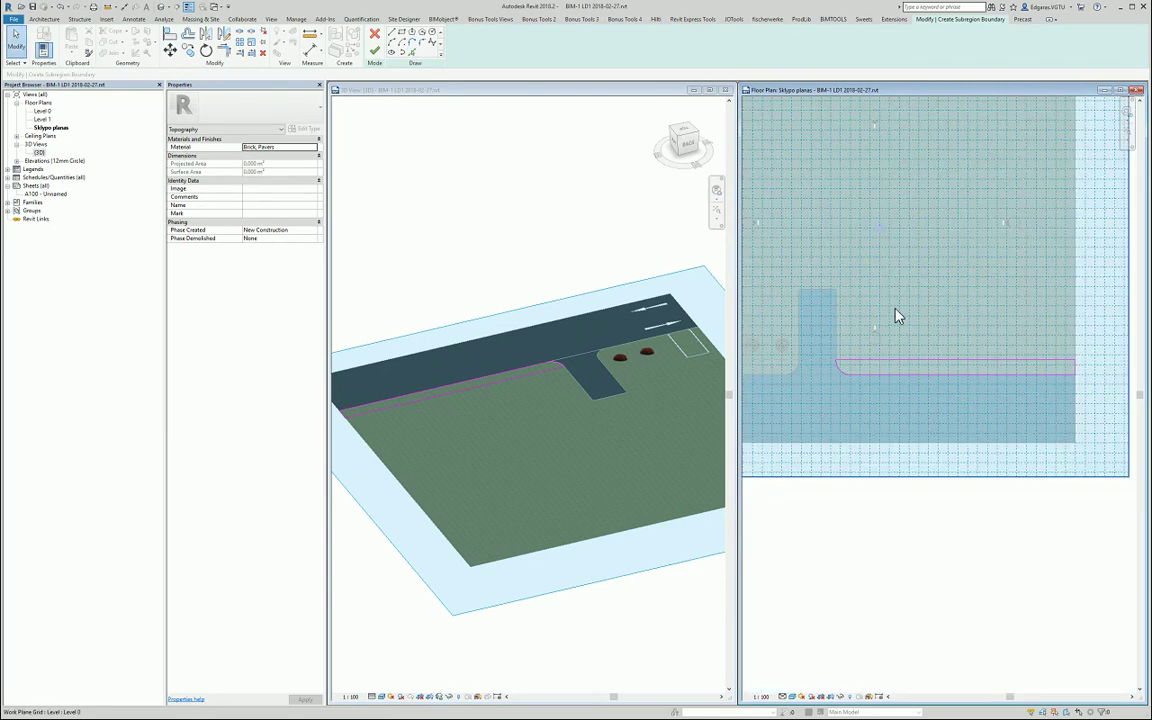
click(377, 54)
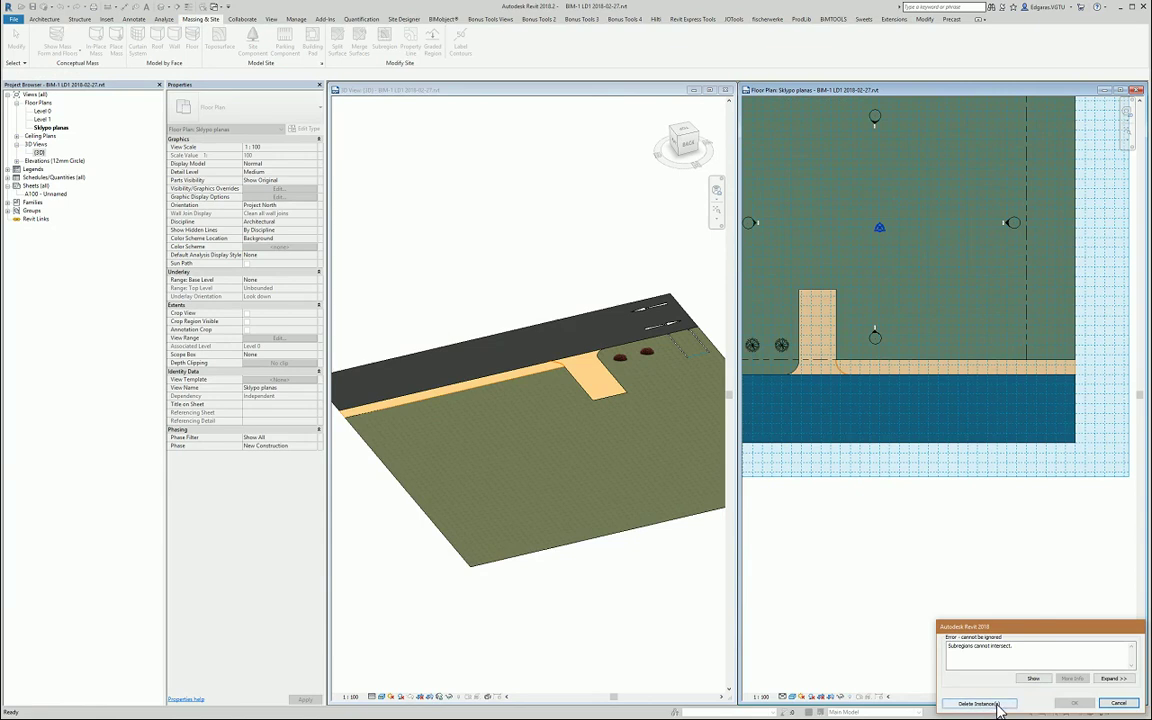
Step: Dismiss the intersection error, shift the corner arc right, and finish the Brick, Pavers subregion
click(1118, 703)
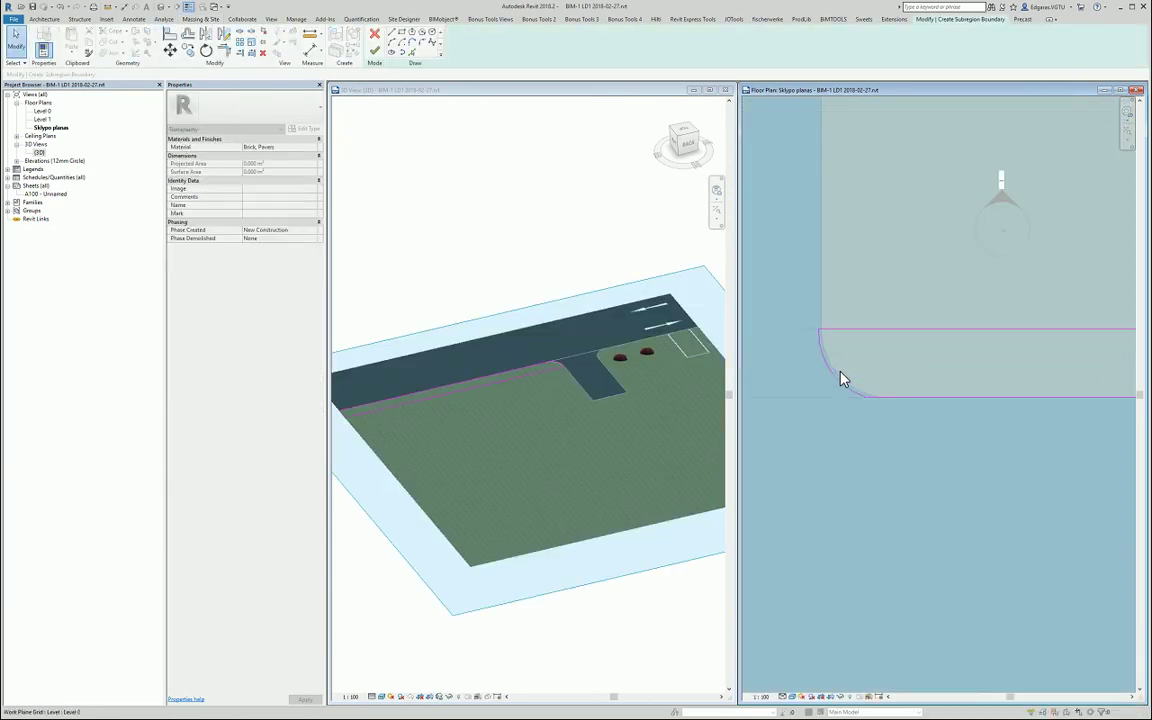
drag(843, 380, 875, 386)
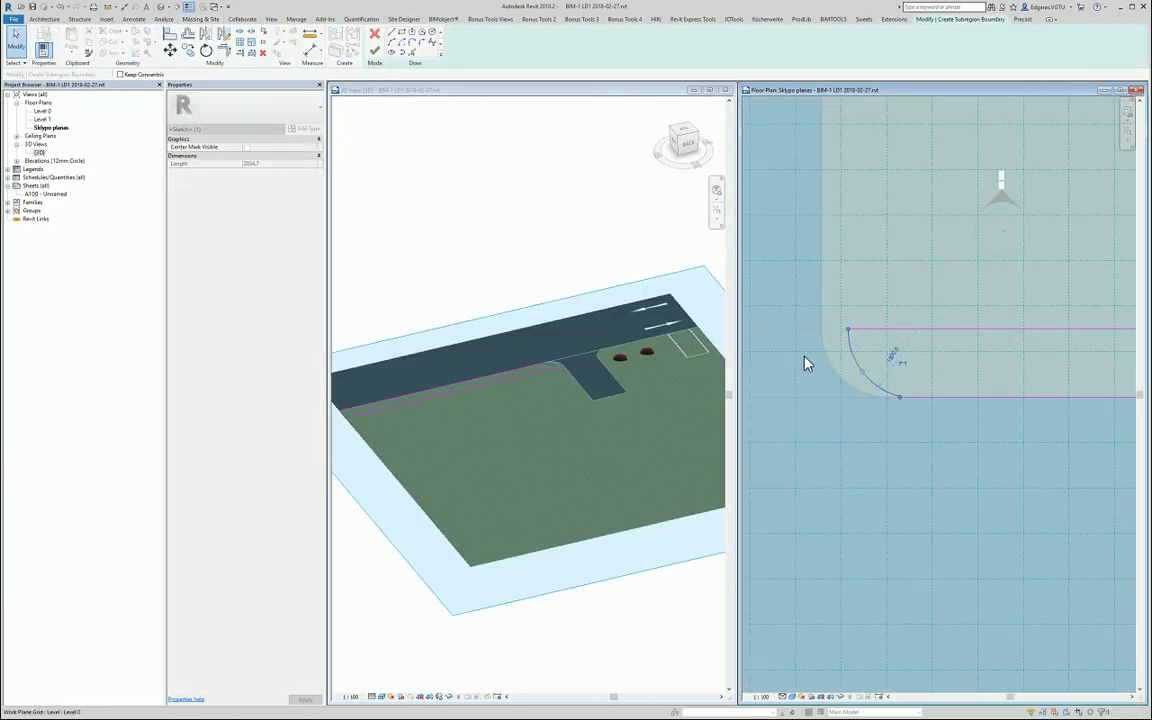
click(375, 50)
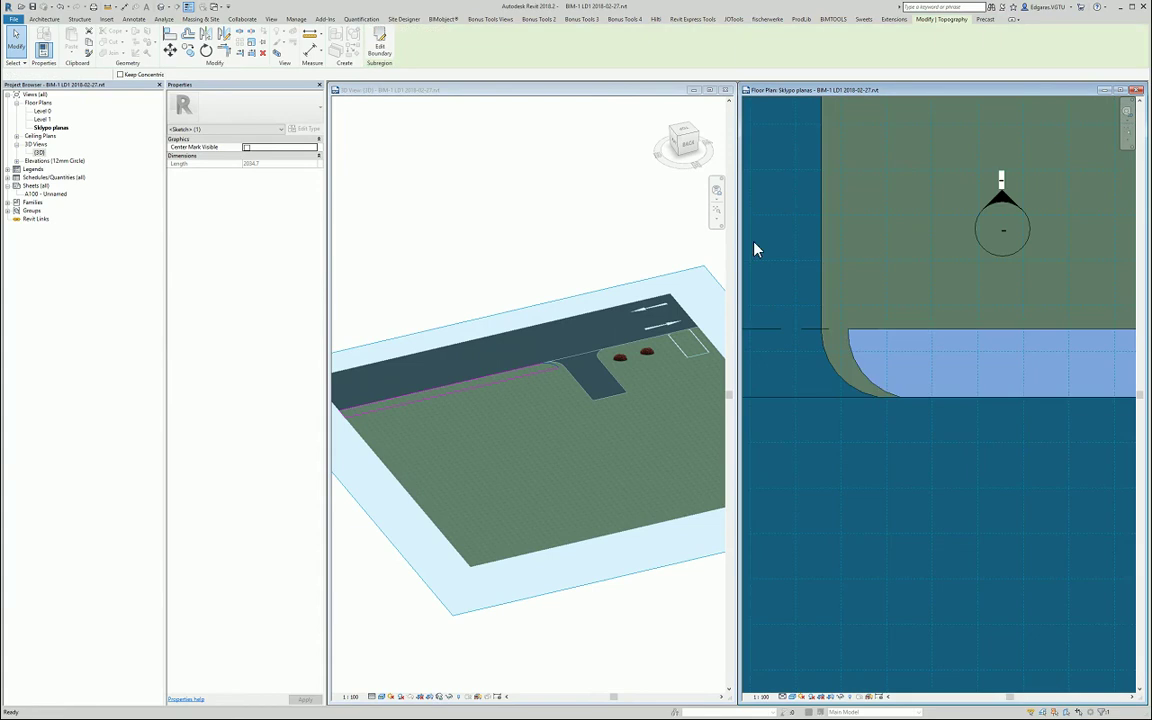
click(755, 250)
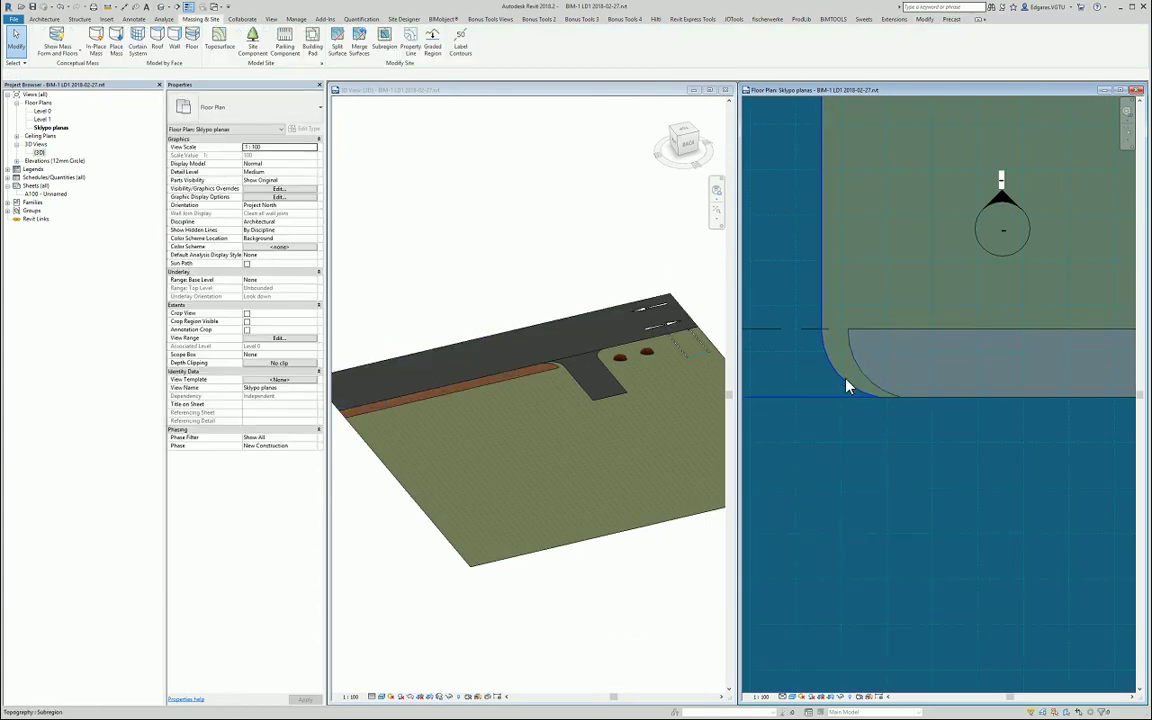
Step: Copy the asphalt subregion's vertical, arc and horizontal corner boundary lines
click(845, 387)
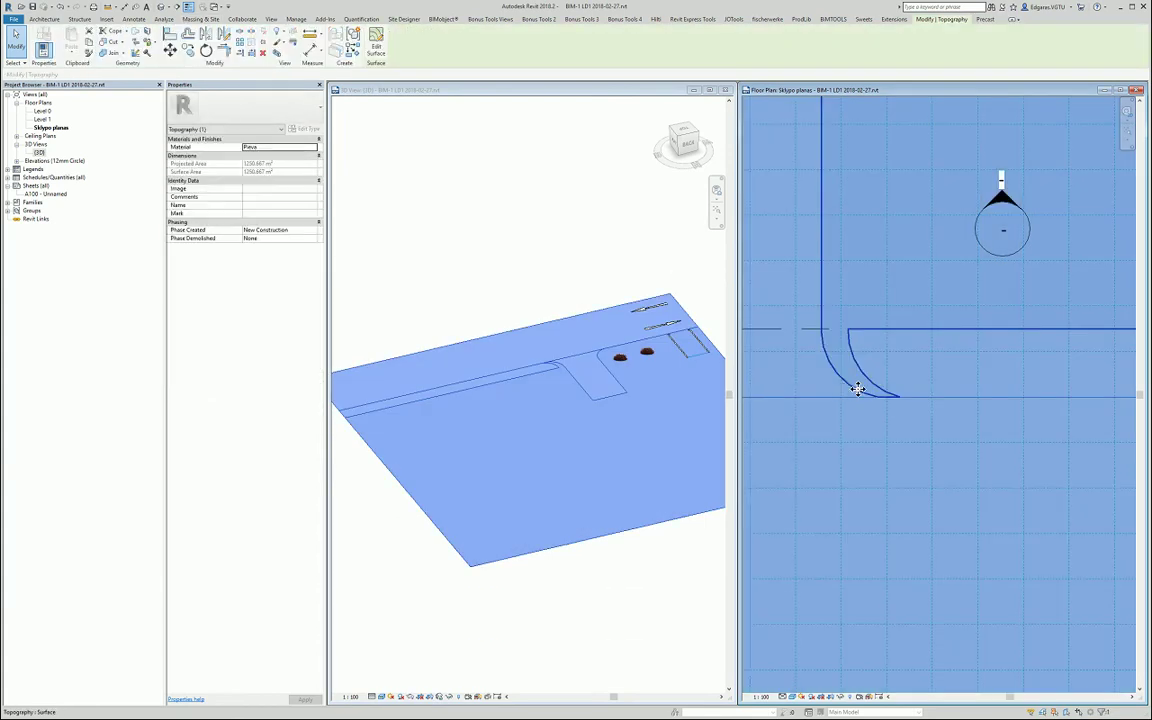
key(Escape)
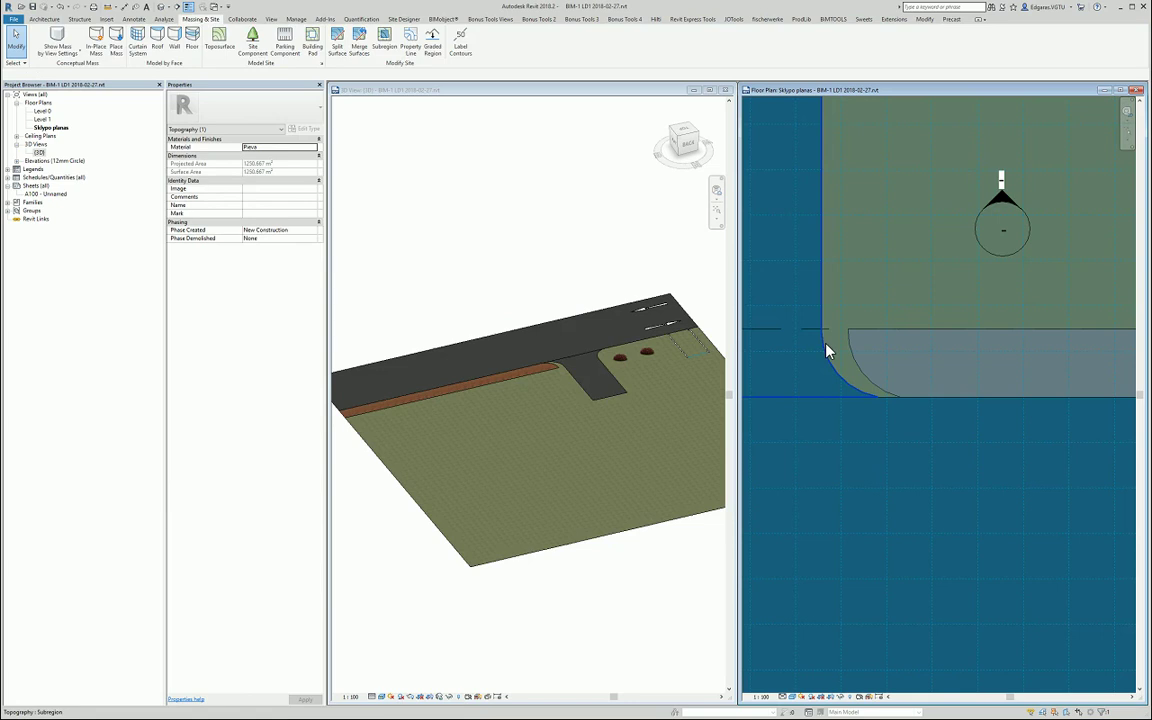
double_click(828, 350)
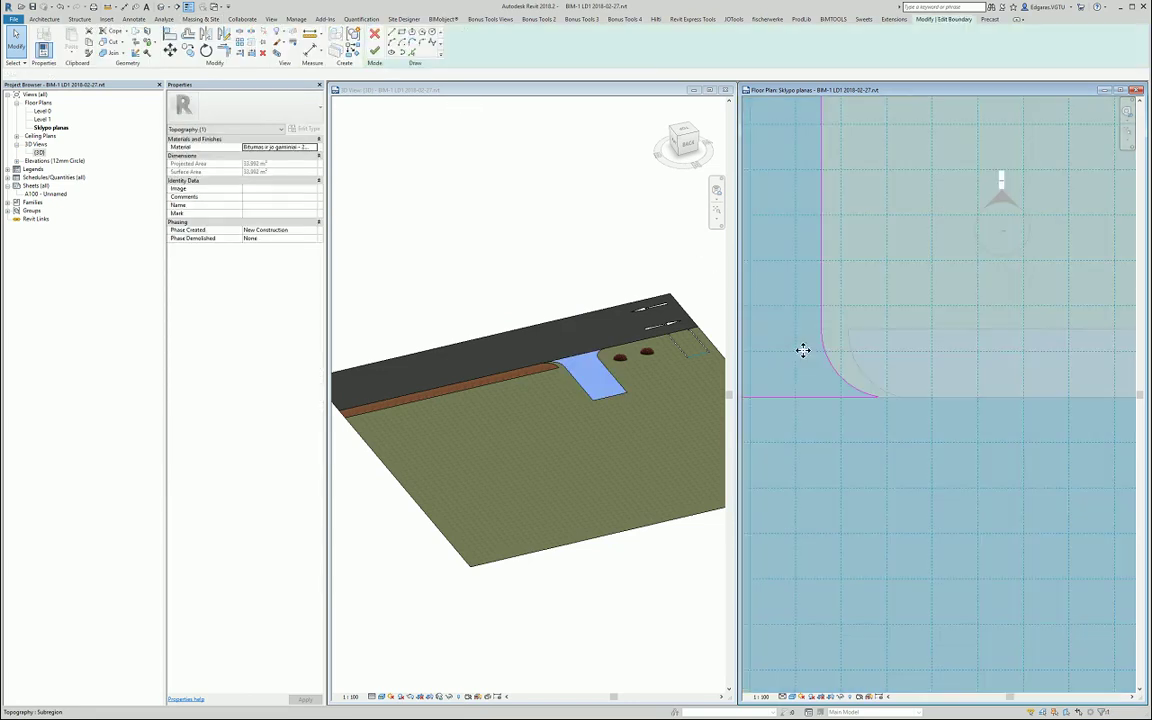
click(803, 350)
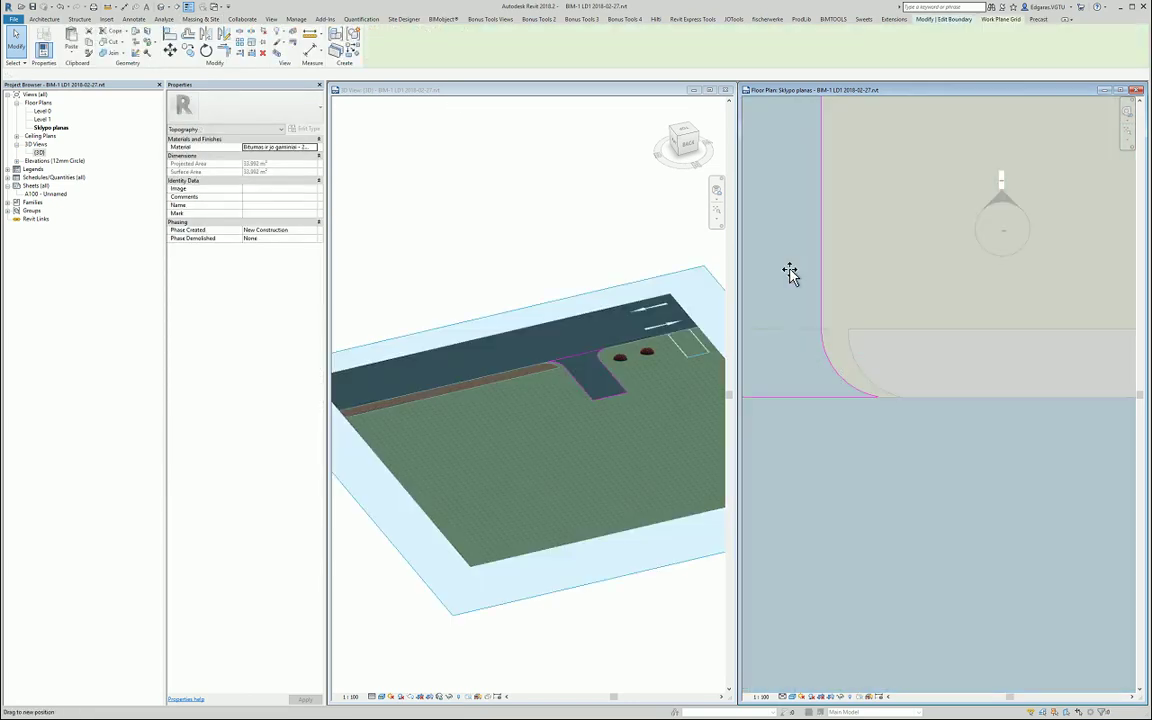
click(843, 380)
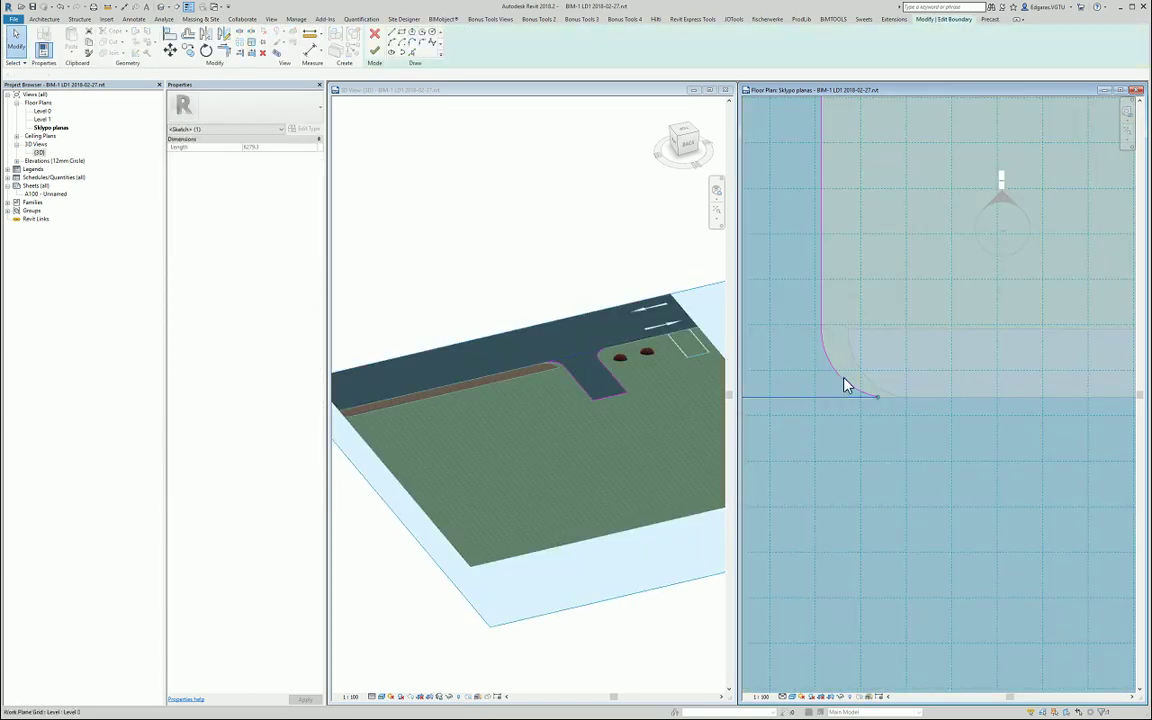
key(Tab)
click(822, 308)
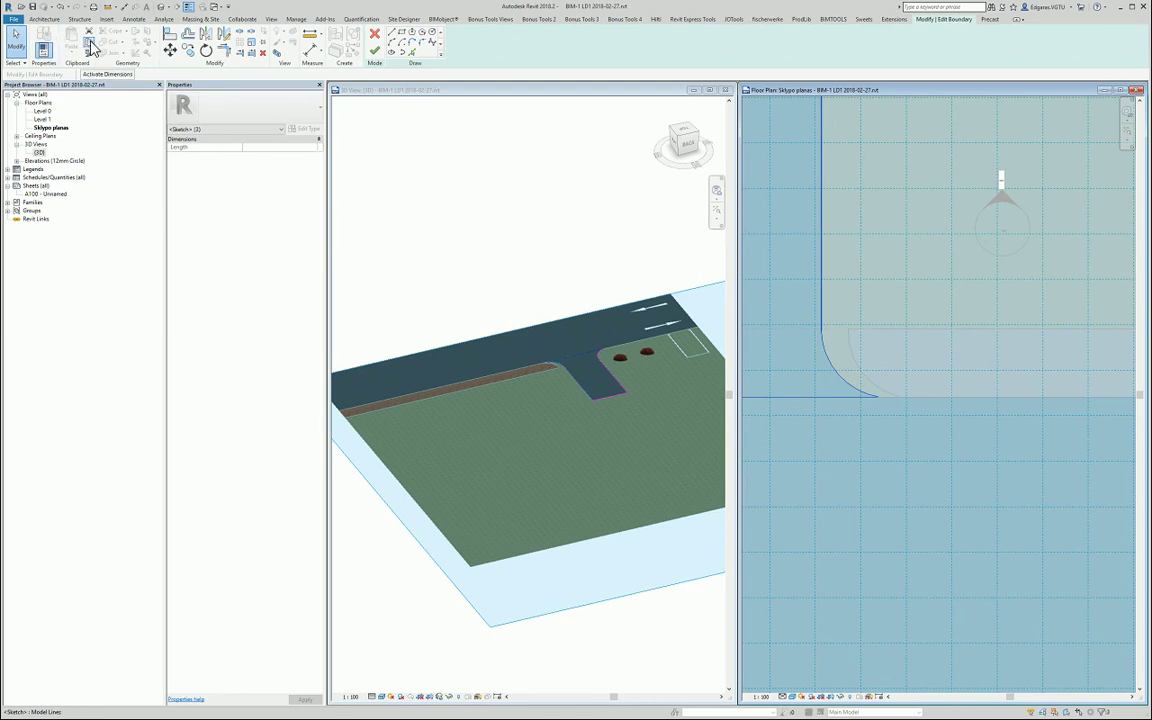
click(89, 43)
Step: Cancel the asphalt boundary edit, discarding changes to that subregion
click(519, 125)
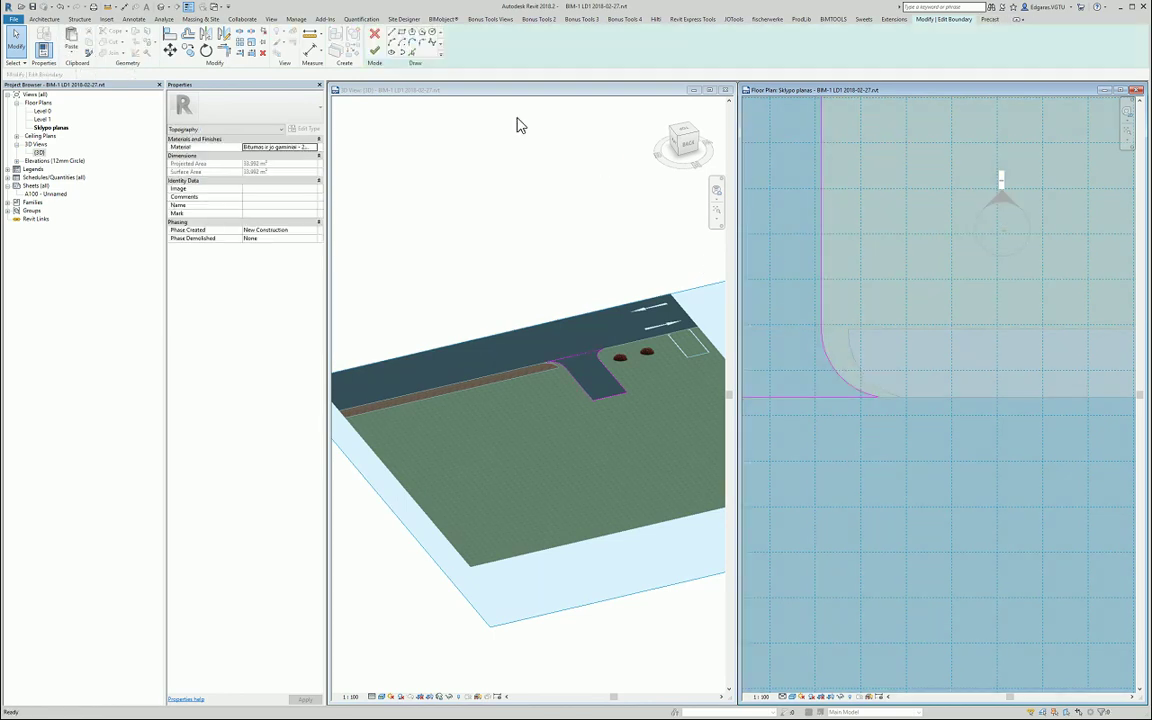
click(338, 36)
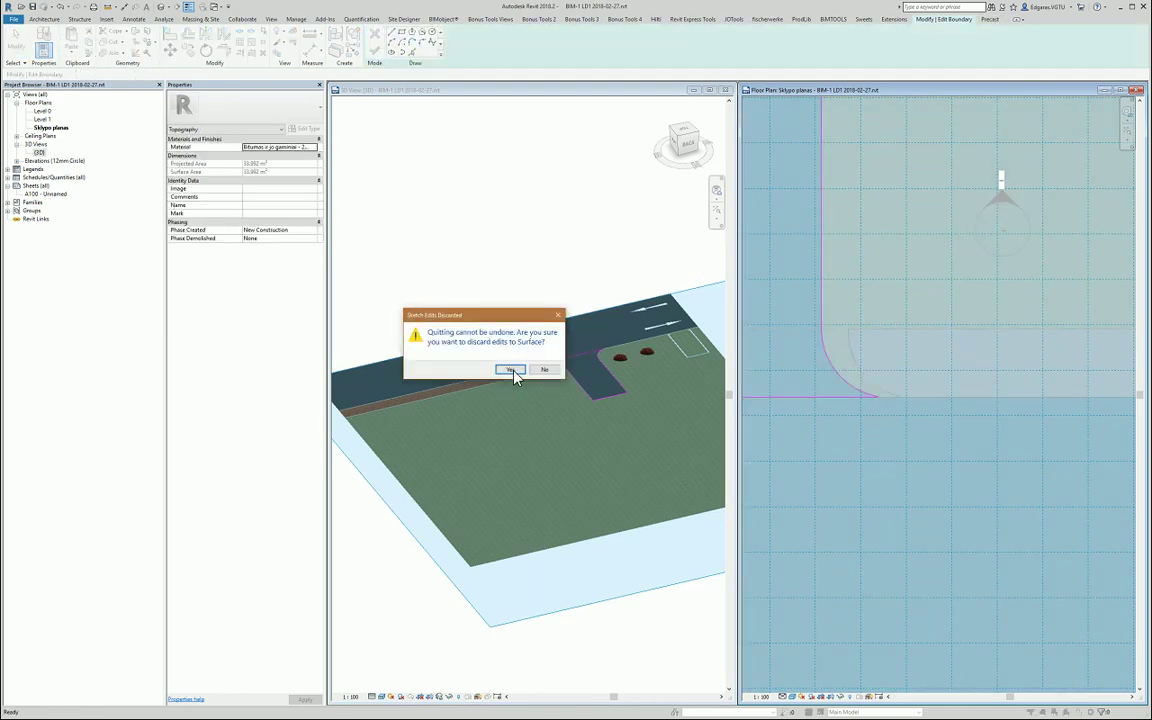
click(510, 370)
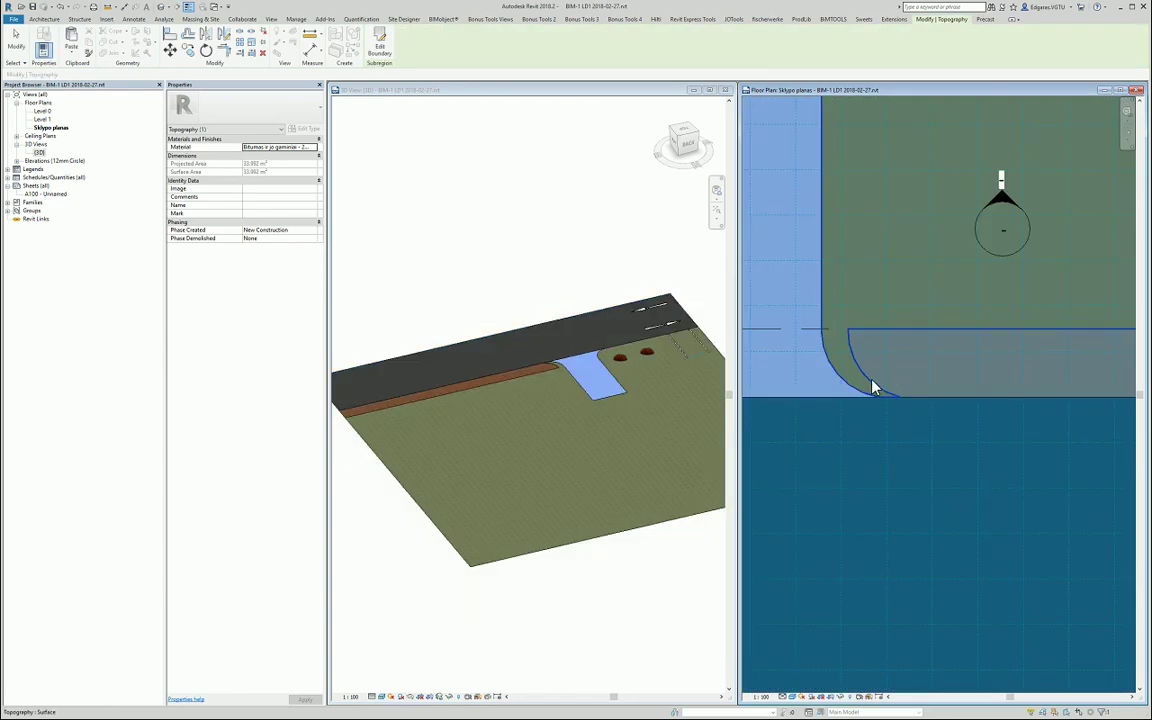
Step: Paste the copied corner lines into the Brick Pavers boundary, aligned to the current view
key(Escape)
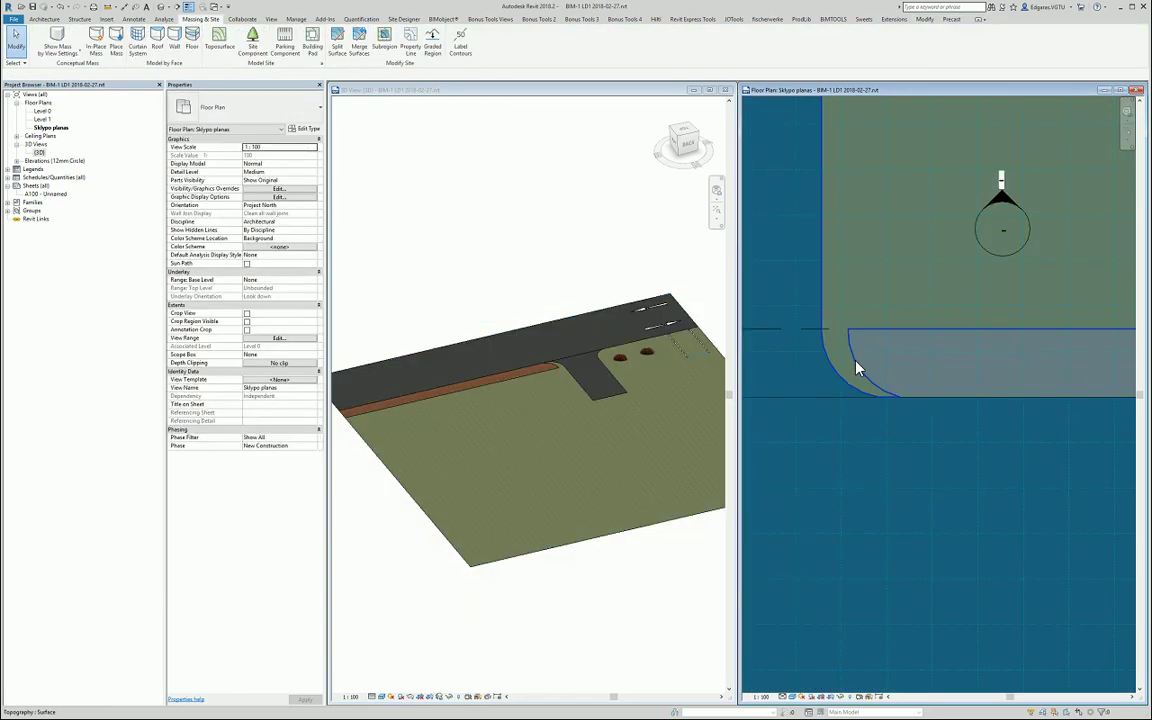
click(858, 368)
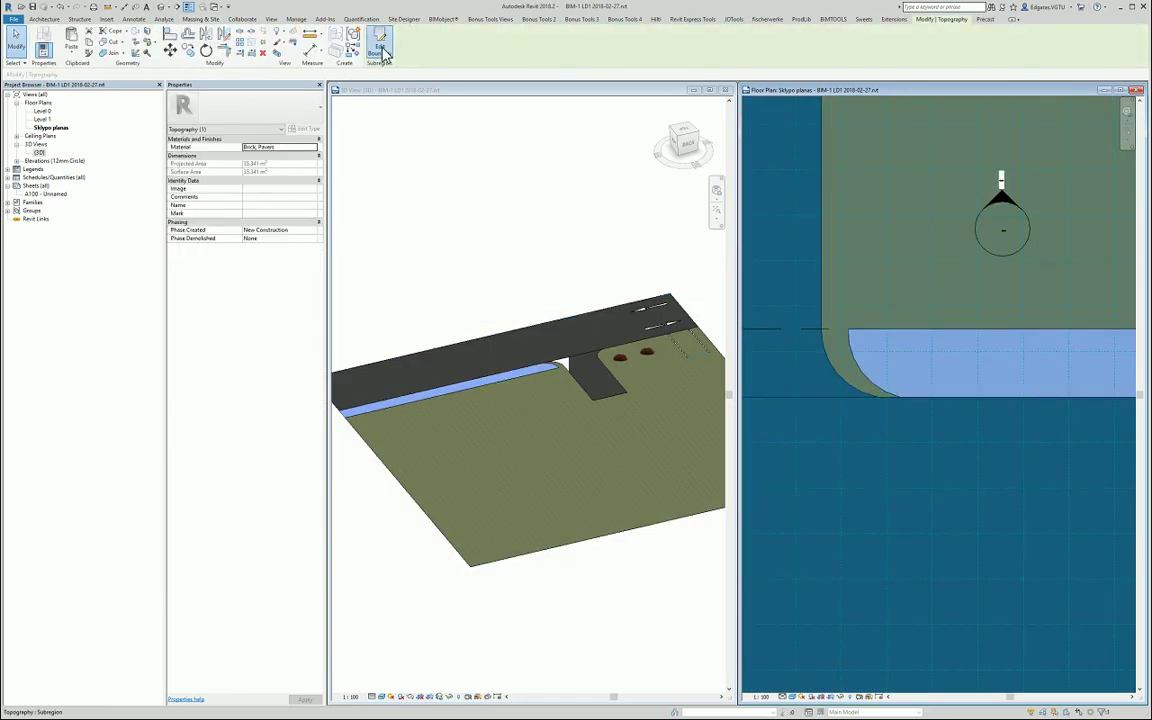
click(378, 42)
click(71, 50)
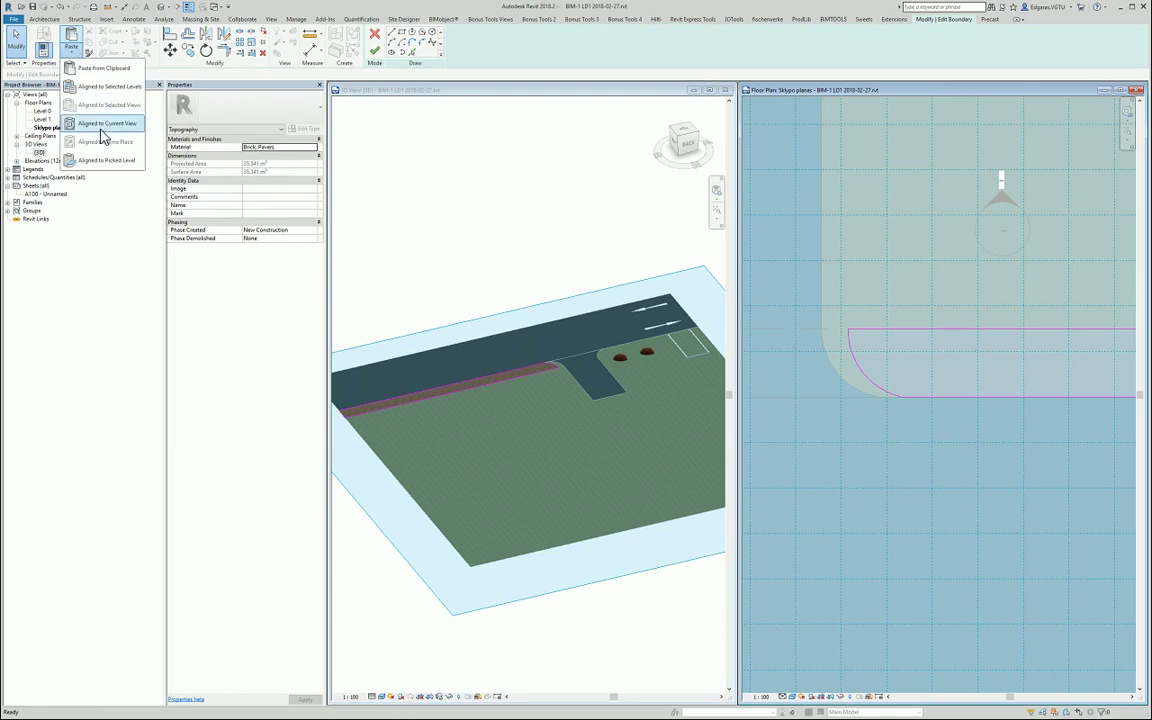
click(108, 124)
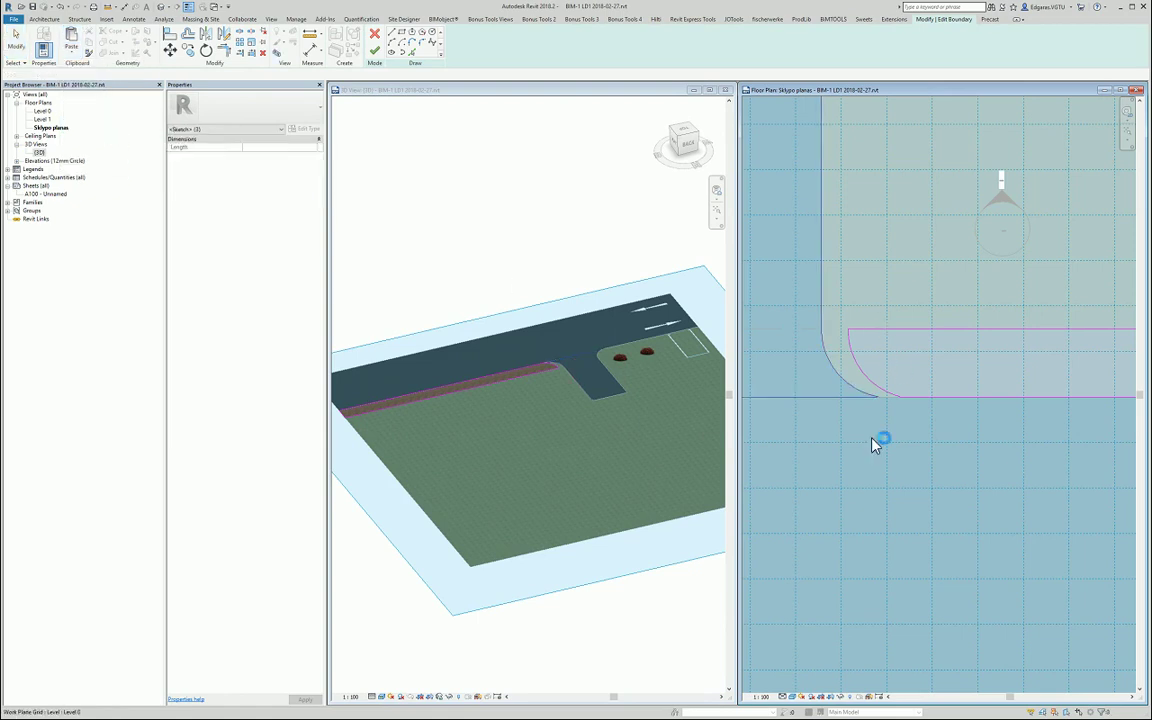
click(935, 408)
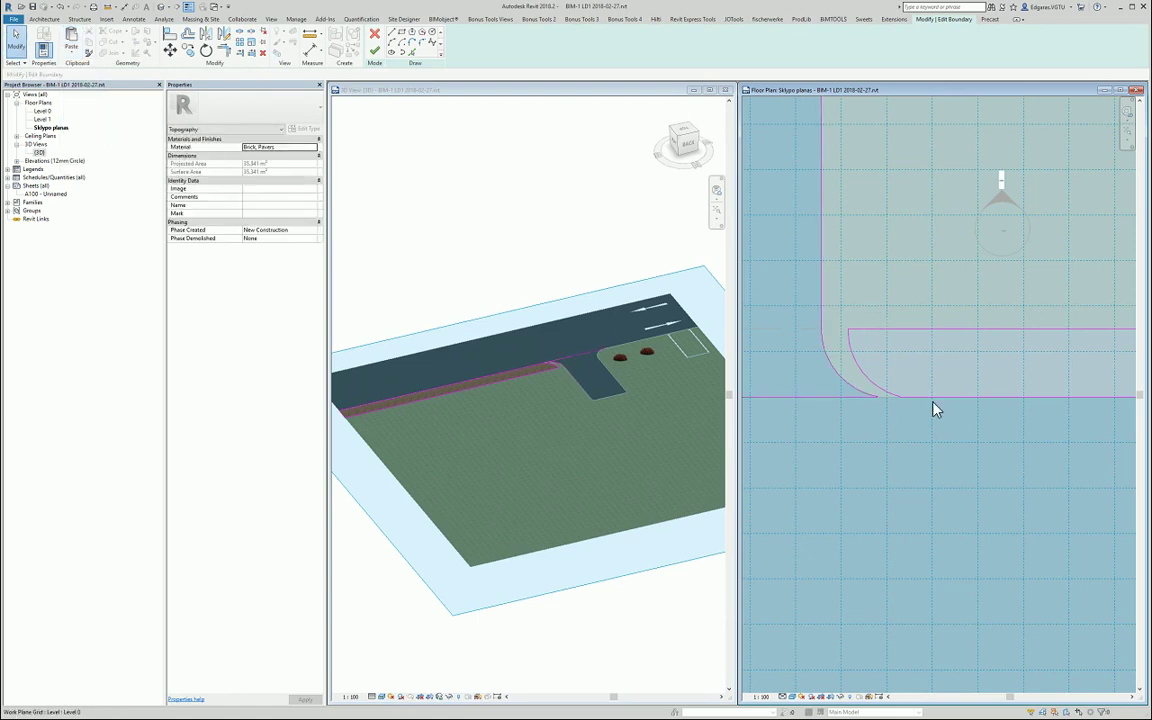
Step: Delete the old inner arc and finish the Brick Pavers boundary edit
click(864, 380)
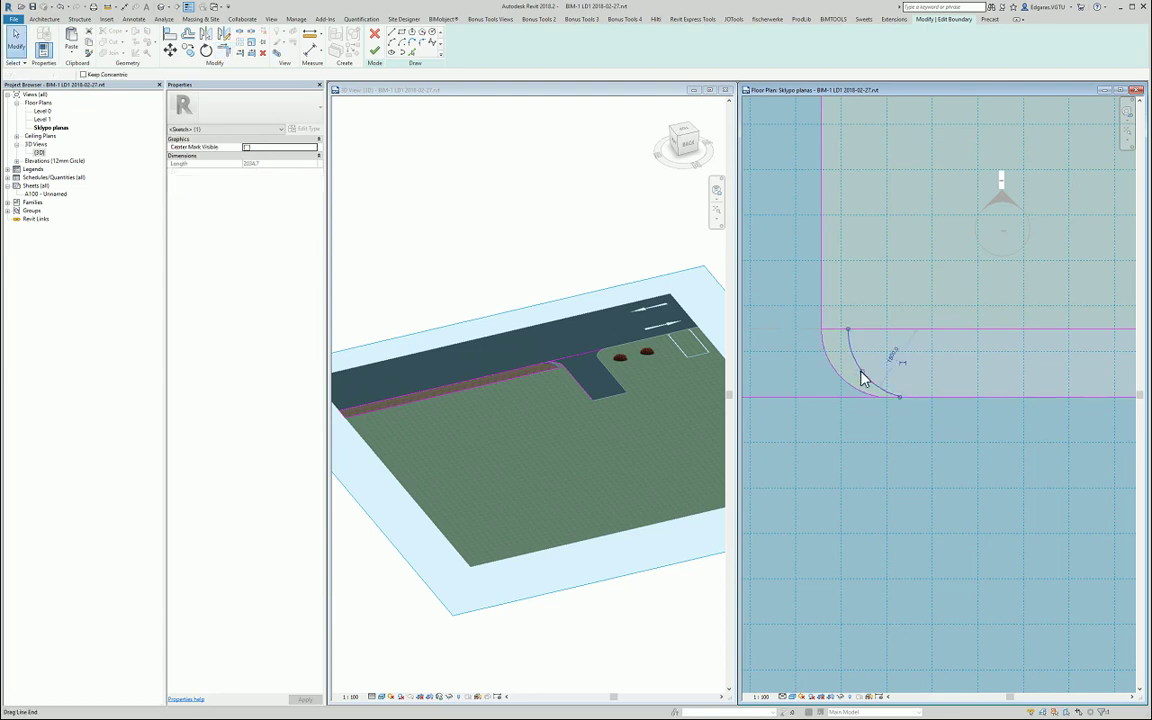
key(Delete)
scroll(860, 390, down, 1)
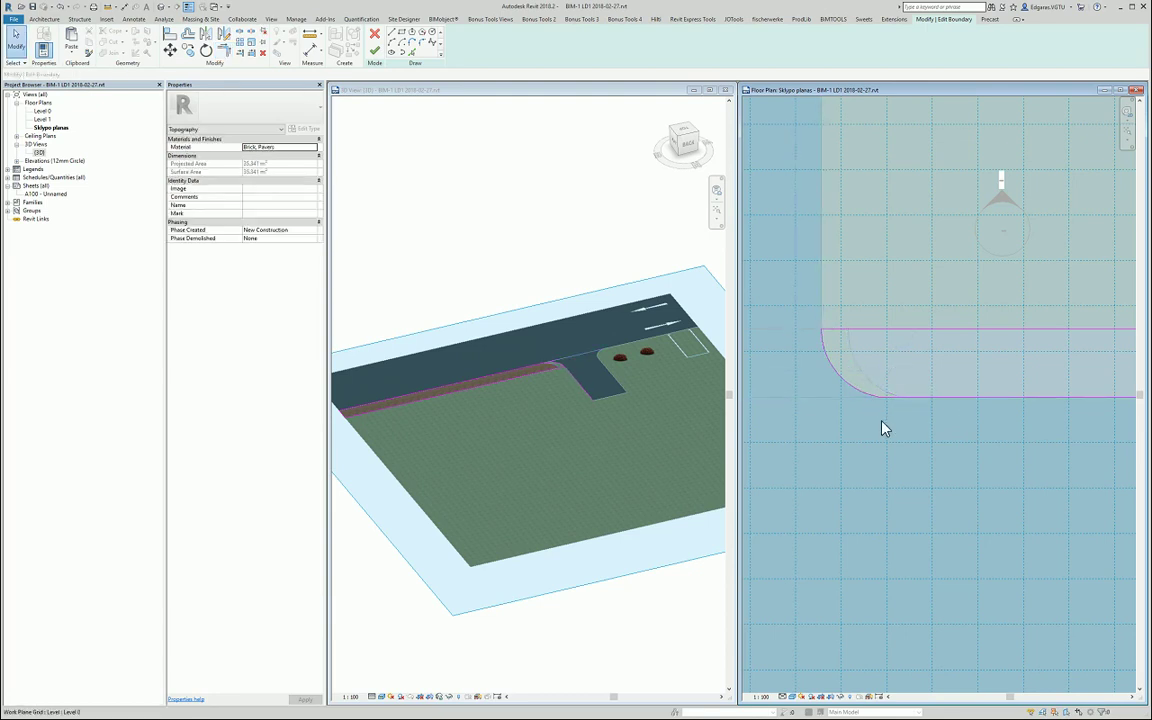
scroll(866, 391, down, 3)
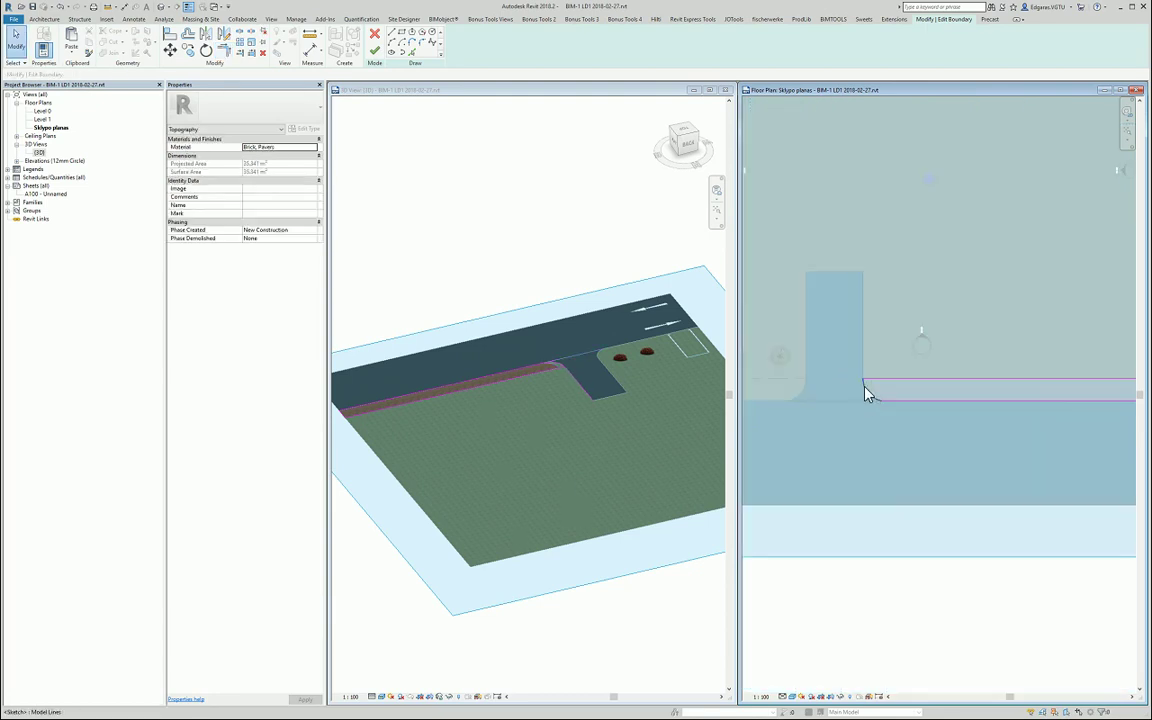
click(375, 50)
Step: Clear the subregion selection and zoom the 3D view onto the brick paving beside the road
scroll(890, 410, up, 3)
scroll(890, 410, up, 4)
key(Escape)
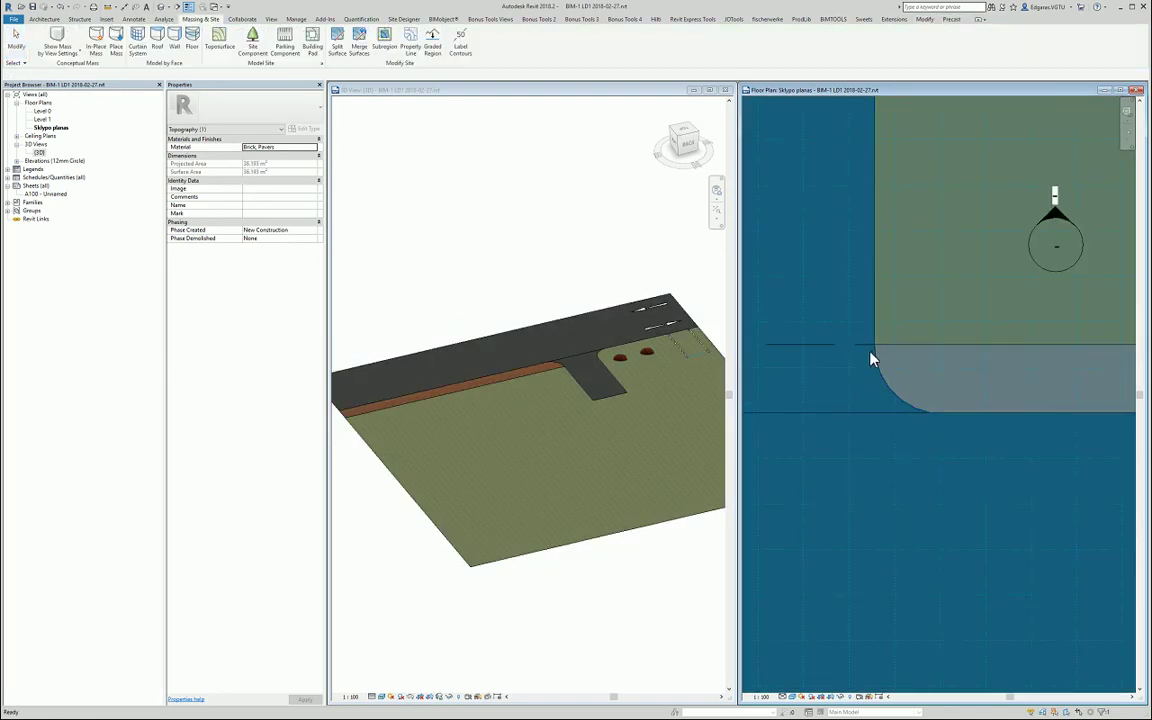
scroll(555, 372, up, 3)
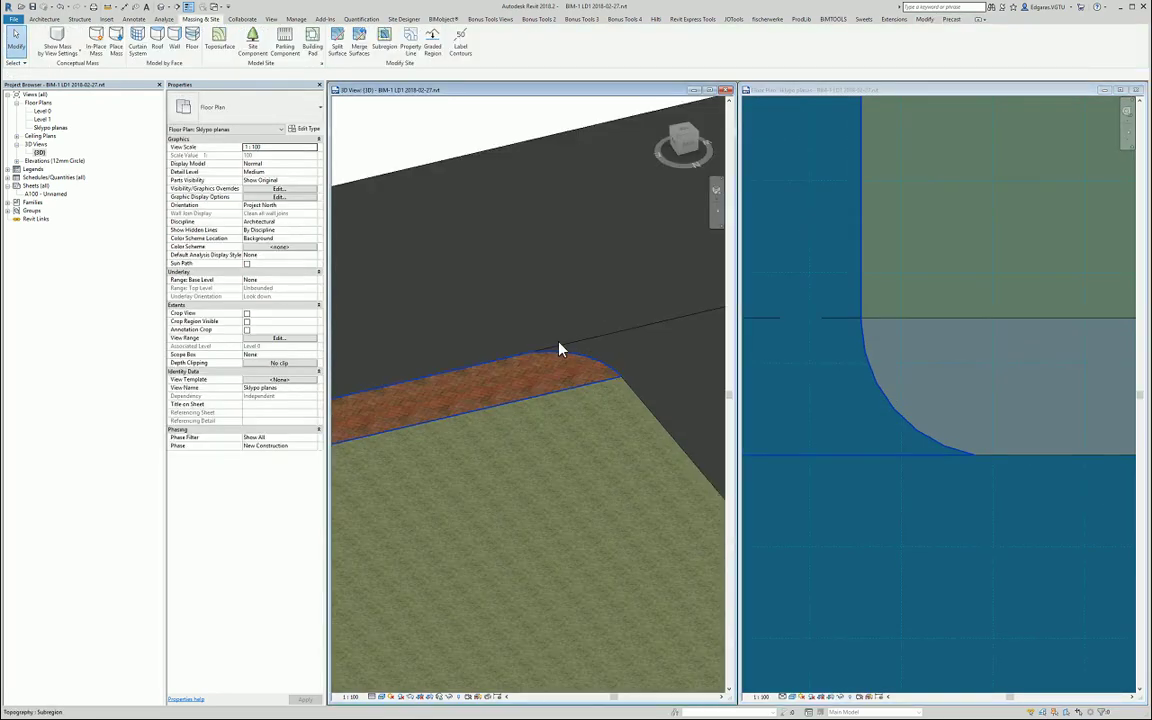
scroll(561, 347, up, 2)
scroll(609, 357, up, 2)
scroll(653, 398, down, 2)
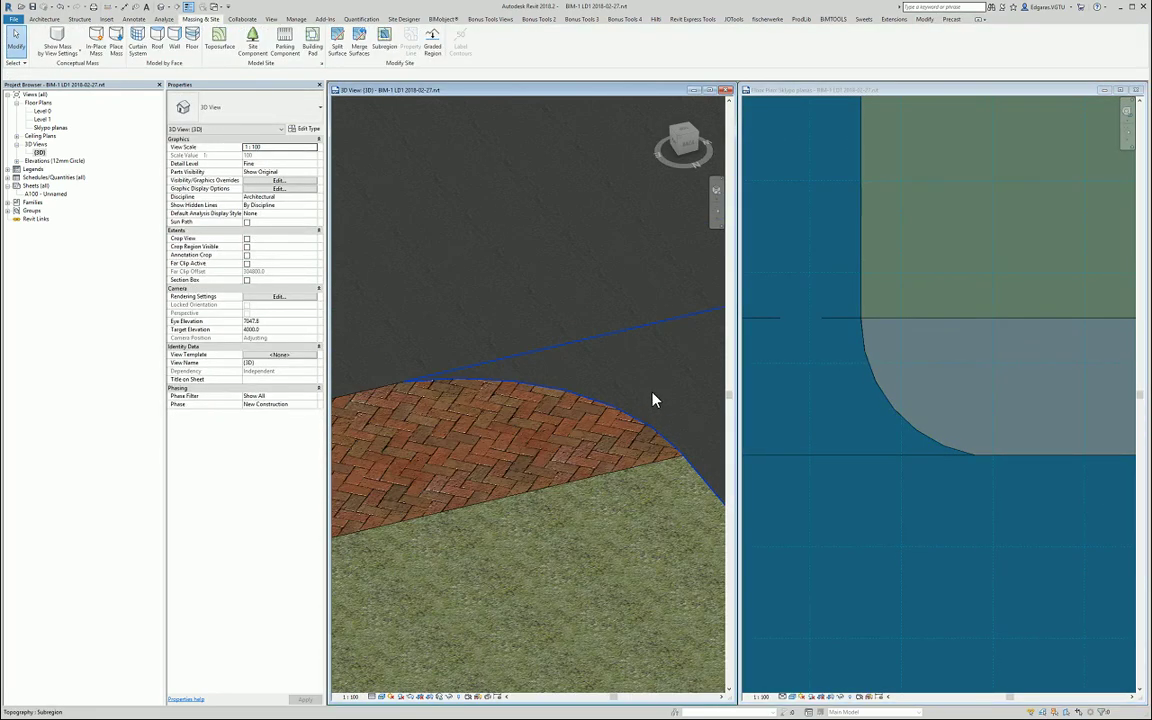
scroll(483, 411, down, 2)
scroll(578, 378, down, 2)
Step: Orbit the 3D view to inspect the brick texture along the road's rounded corner
mouse_move(563, 397)
shift+middle_down()
mouse_move(584, 378)
mouse_move(510, 381)
shift+middle_up()
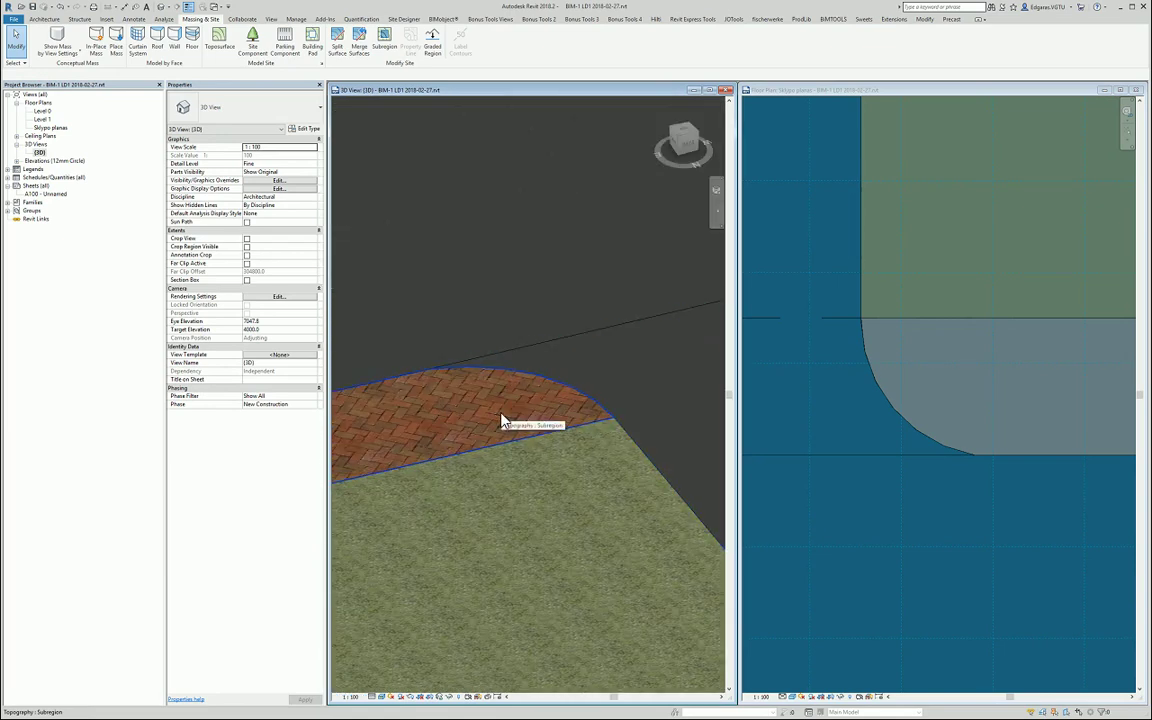
scroll(618, 408, up, 2)
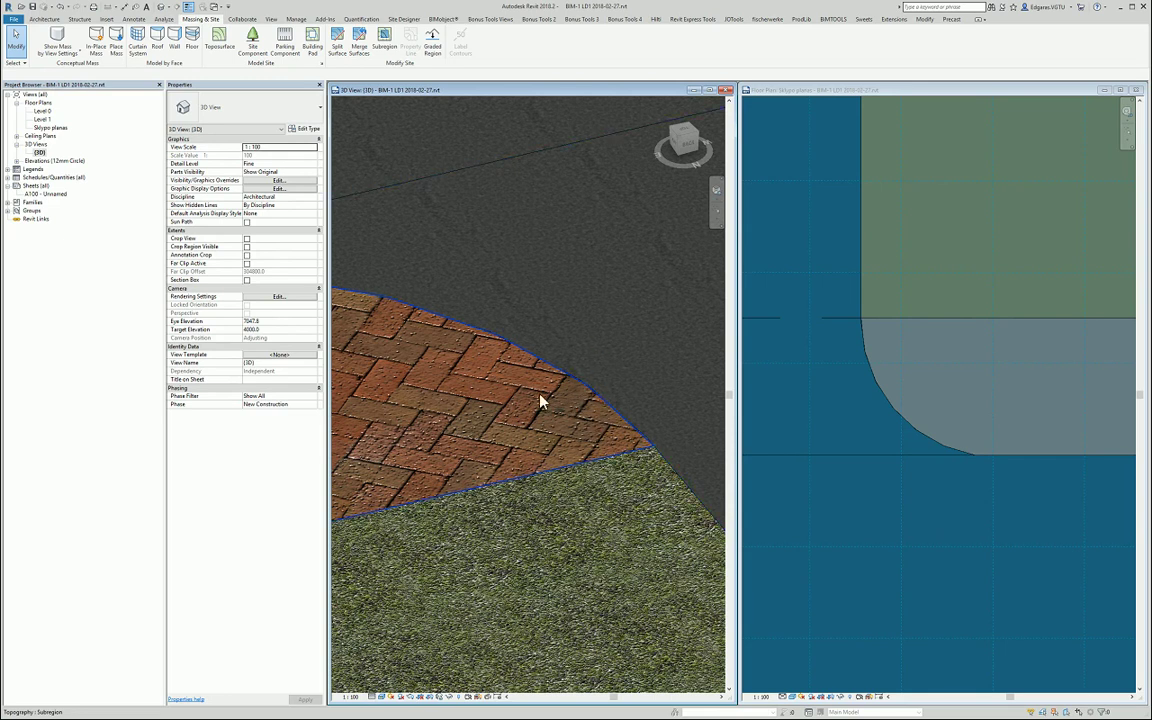
mouse_move(520, 405)
shift+middle_down()
mouse_move(527, 393)
mouse_move(560, 442)
mouse_move(576, 329)
mouse_move(585, 332)
shift+middle_up()
scroll(585, 332, down, 5)
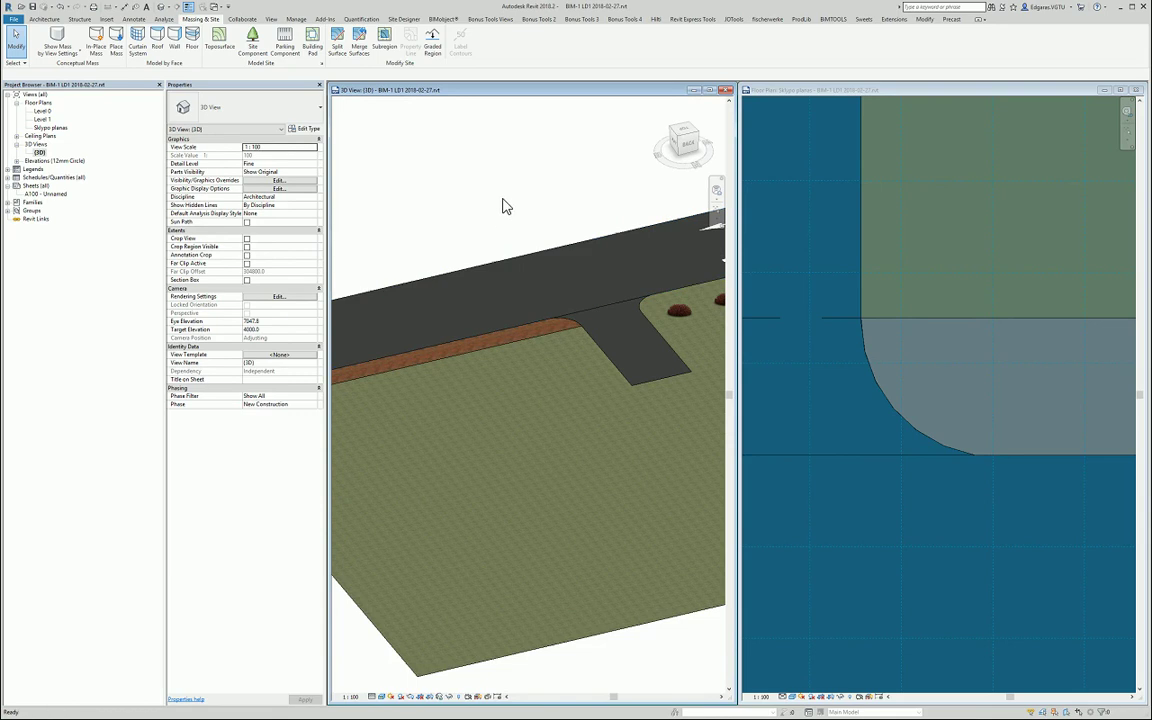